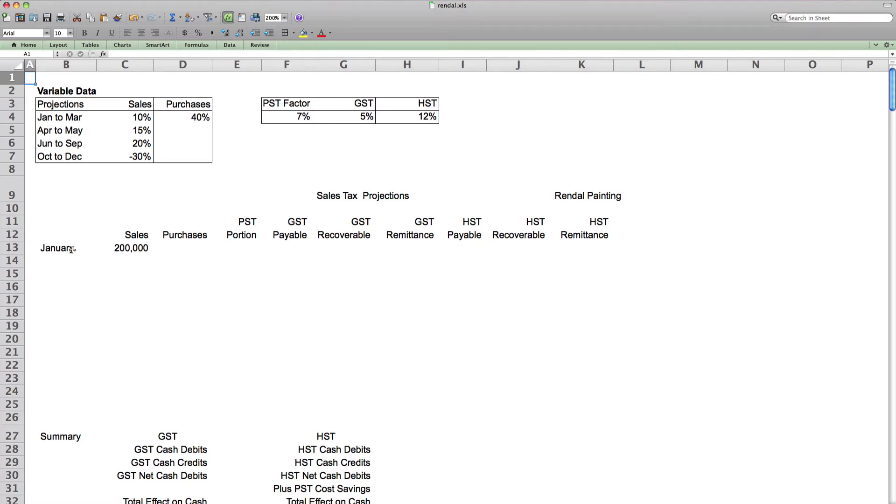
Fill the month names from January in B13 through December in B24.
{"action": "left_click", "coordinate": [67, 250]}
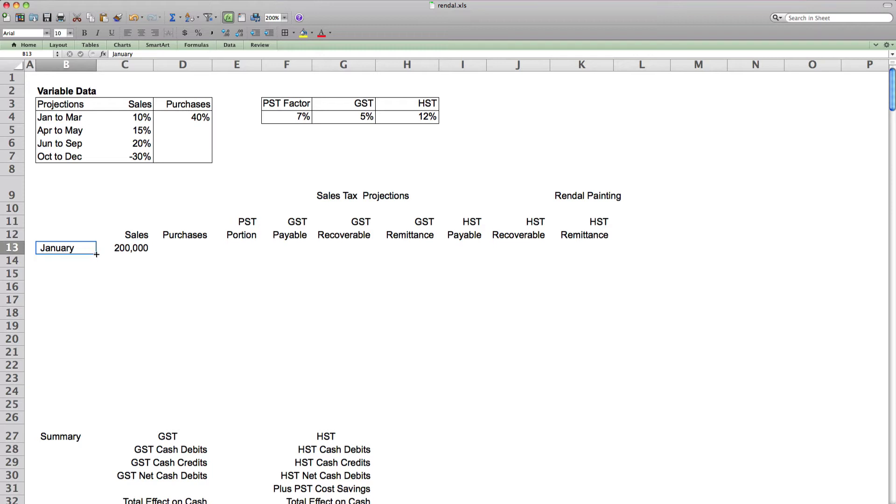
{"action": "left_click_drag", "start_coordinate": [96, 255], "coordinate": [95, 404]}
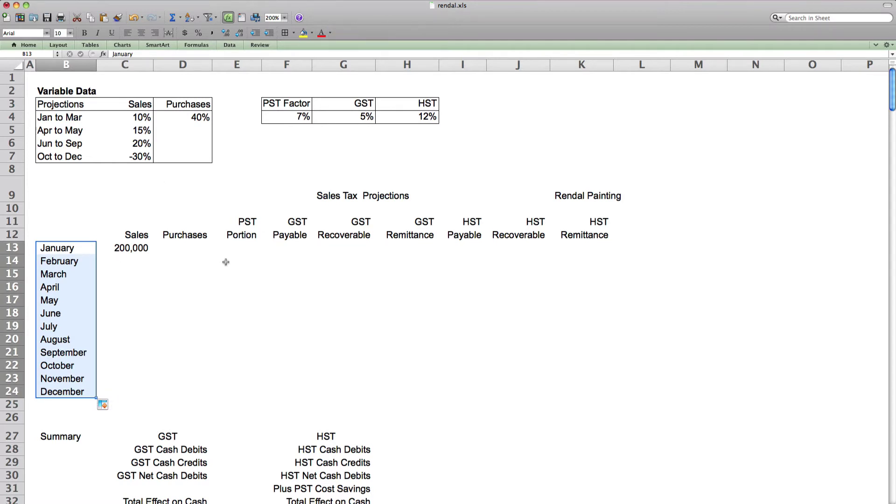
Enter the February sales formula =C13*(1+C4) in C14.
{"action": "left_click", "coordinate": [128, 263]}
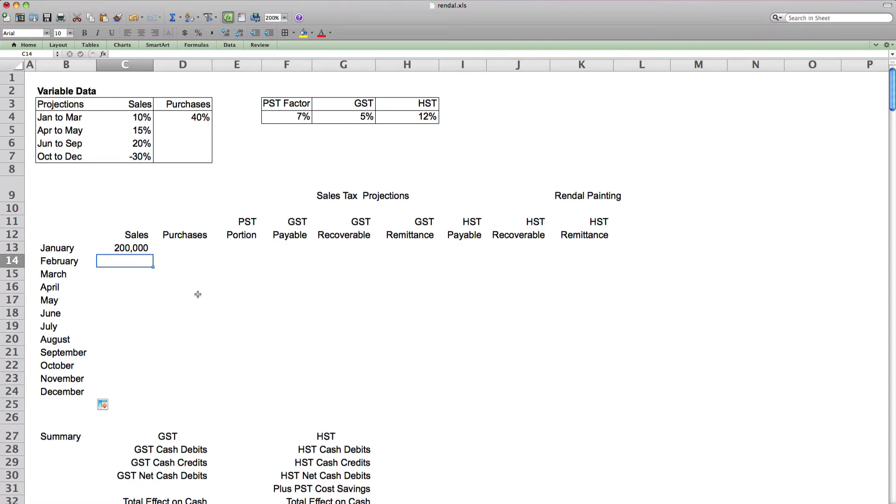
{"action": "type", "text": "="}
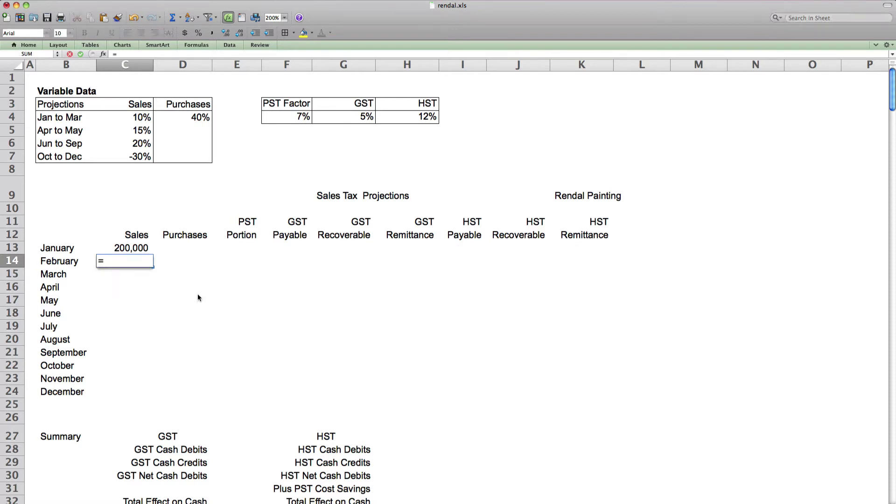
{"action": "left_click", "coordinate": [134, 248]}
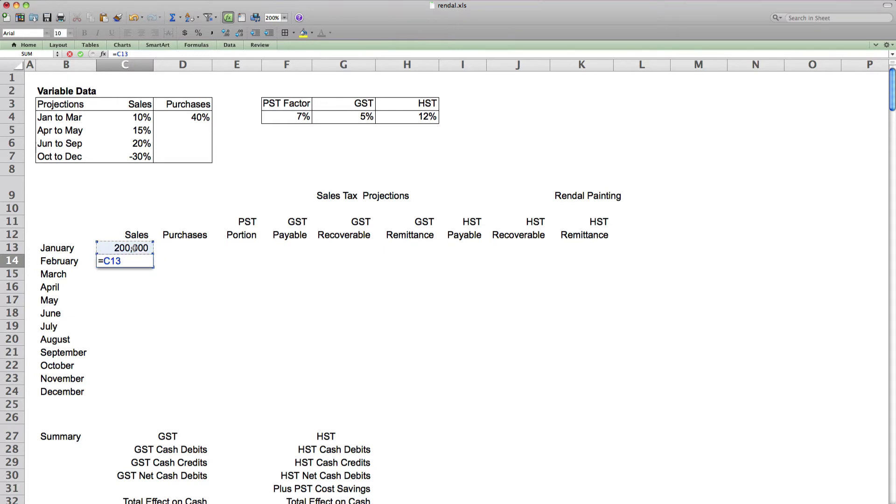
{"action": "type", "text": "*("}
{"action": "type", "text": "1+"}
{"action": "left_click", "coordinate": [133, 117]}
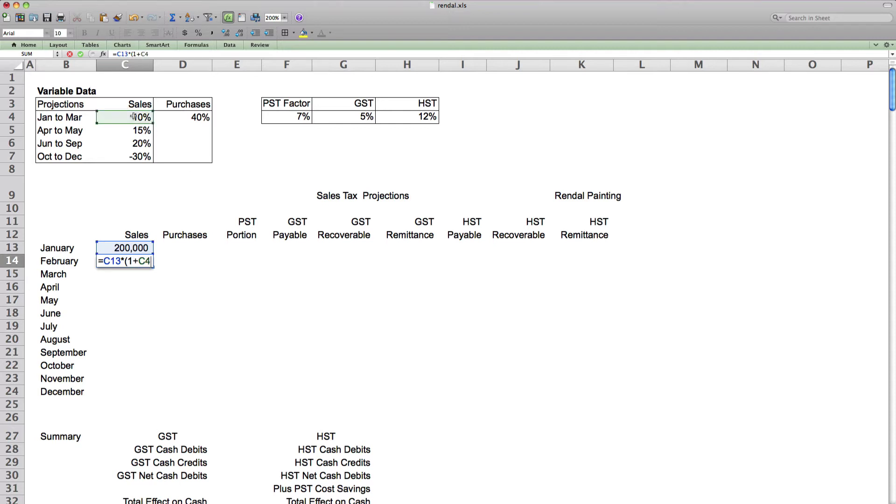
{"action": "type", "text": ")"}
{"action": "key", "text": "Return"}
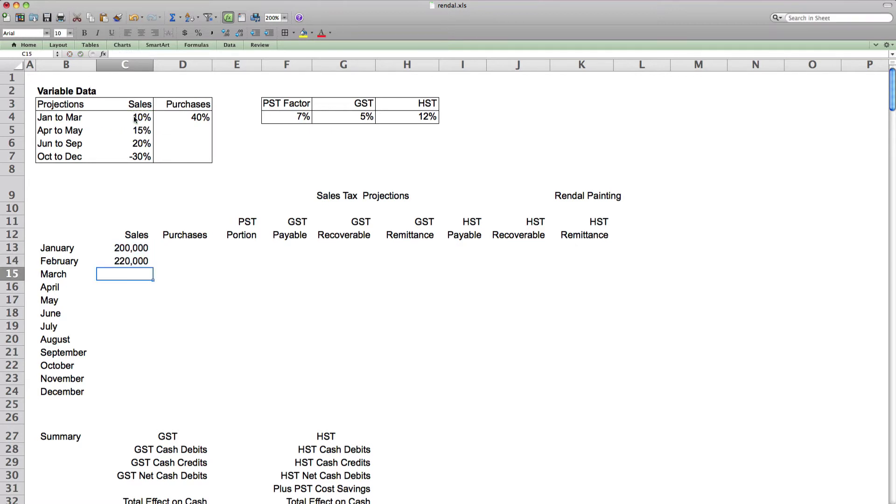
Try copying the February sales formula down to March in C15 and inspect the cell references it uses.
{"action": "left_click", "coordinate": [124, 265]}
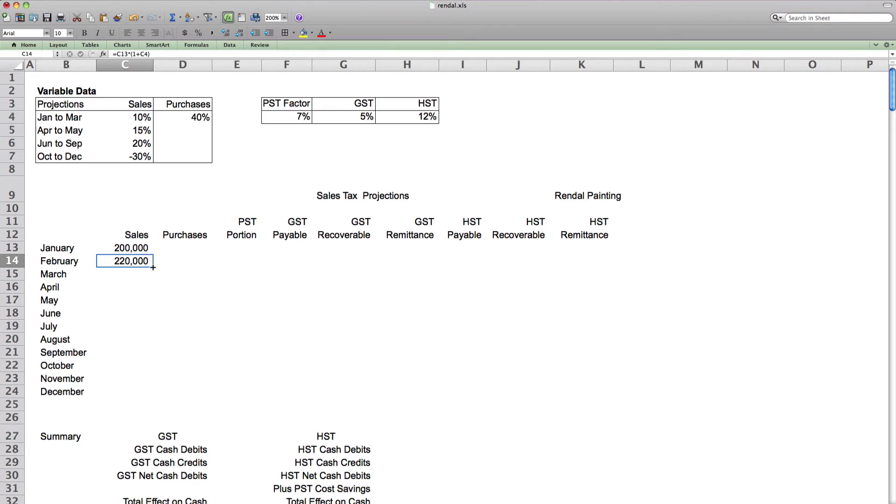
{"action": "left_click_drag", "start_coordinate": [153, 268], "coordinate": [154, 277]}
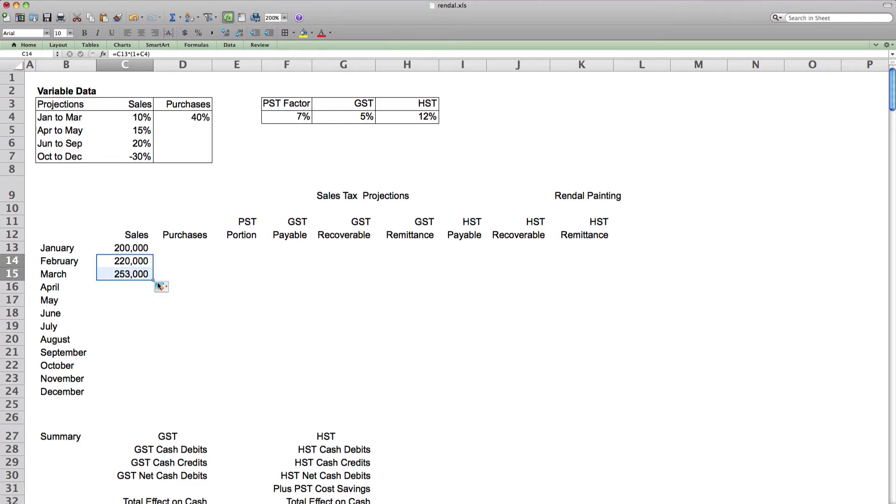
{"action": "left_click", "coordinate": [134, 260]}
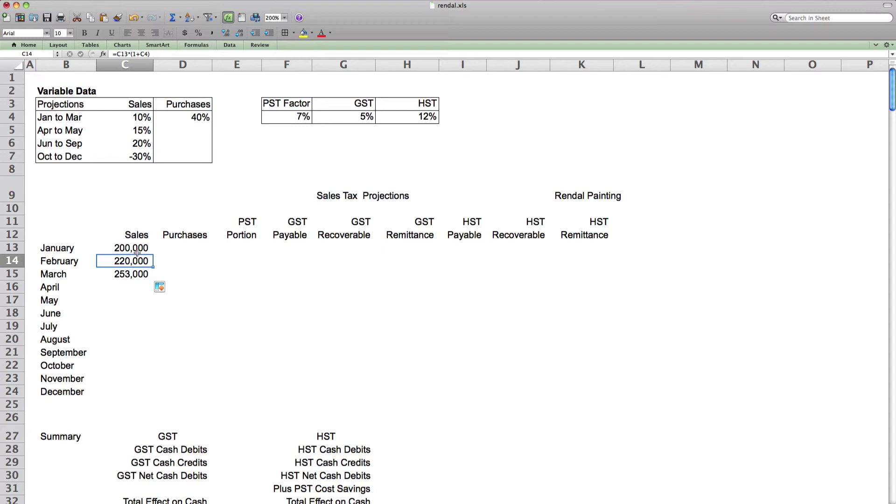
{"action": "left_click", "coordinate": [144, 274]}
{"action": "left_click", "coordinate": [144, 53]}
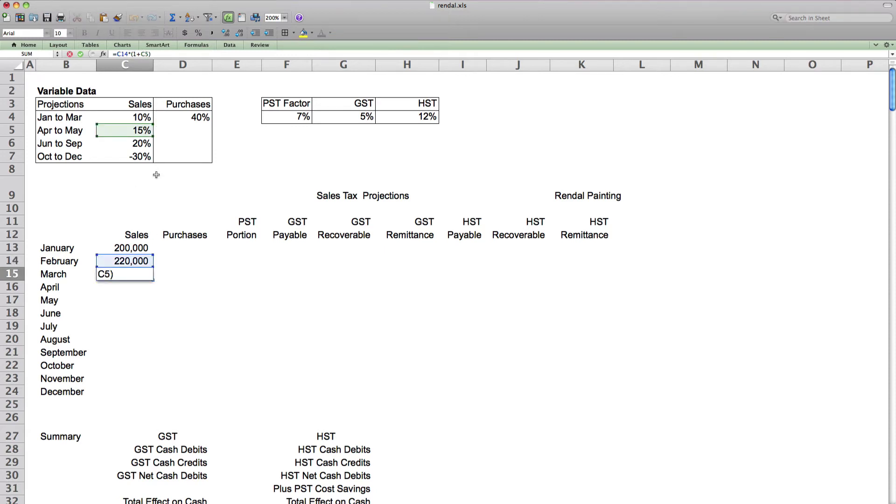
{"action": "key", "text": "ctrl+Return"}
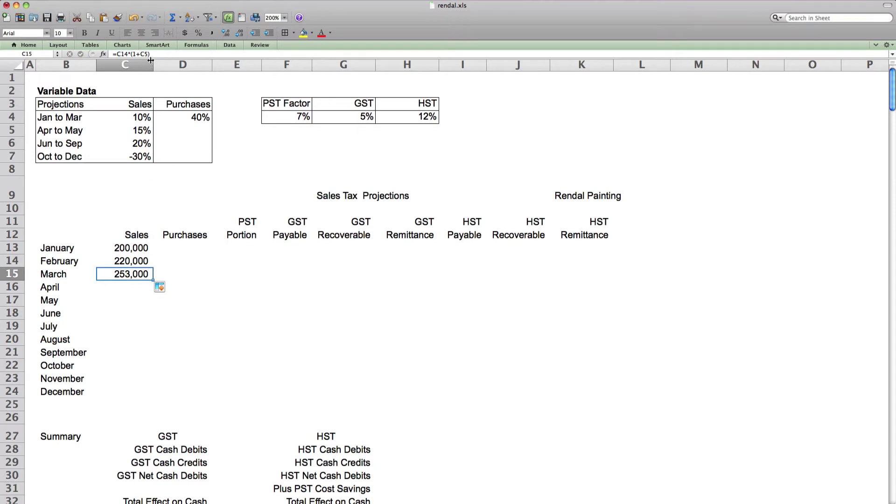
Make the growth rate reference in the February sales formula absolute, so C14 reads =C13*(1+$C$4).
{"action": "left_click", "coordinate": [132, 263]}
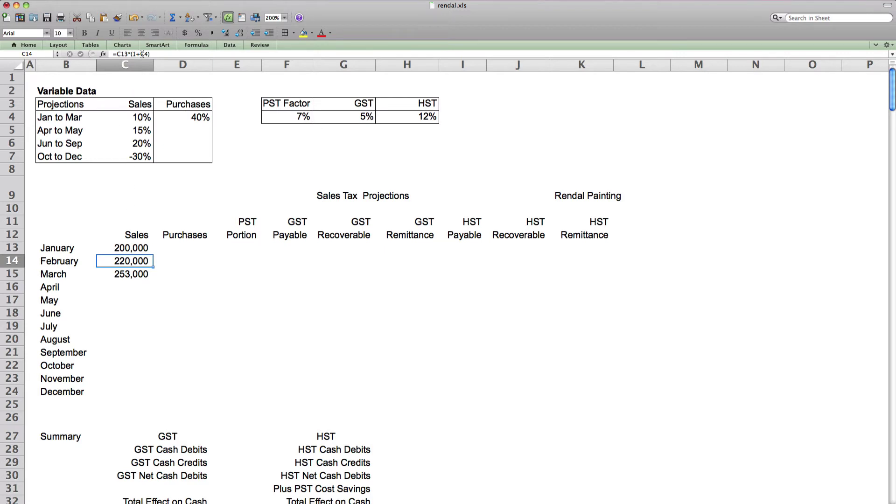
{"action": "left_click_drag", "start_coordinate": [141, 56], "coordinate": [149, 54]}
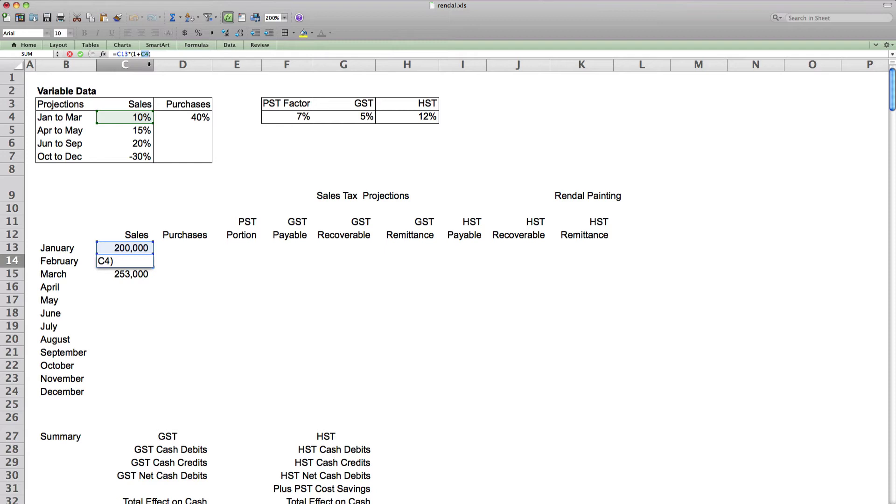
{"action": "key", "text": "super+t"}
{"action": "key", "text": "Return"}
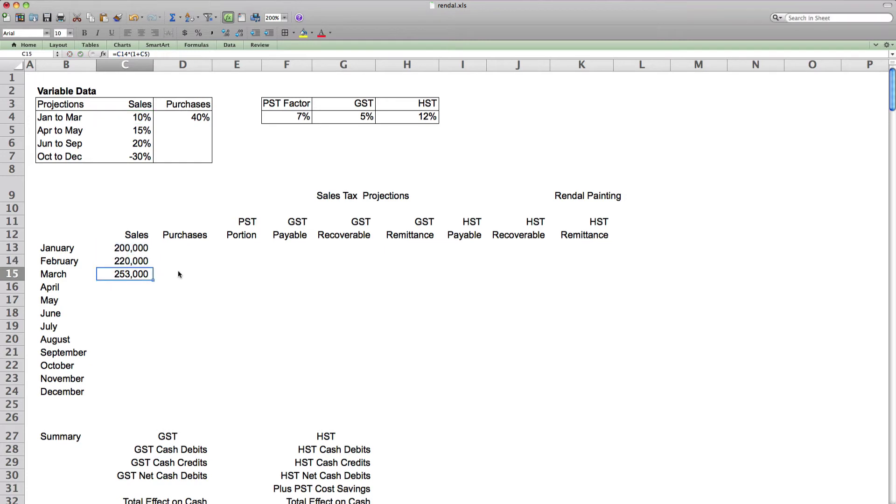
Copy the February sales formula down the Sales column through December, filling C15 to C24.
{"action": "left_click", "coordinate": [145, 263]}
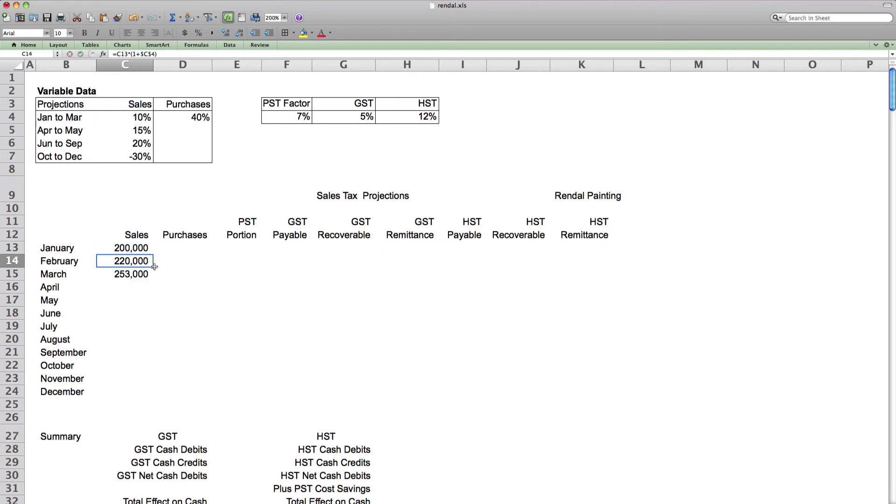
{"action": "left_click_drag", "start_coordinate": [154, 267], "coordinate": [154, 279]}
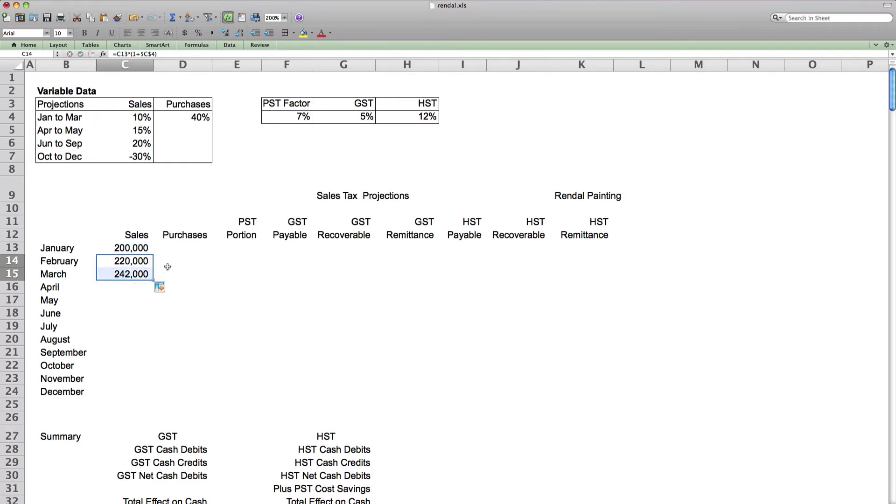
{"action": "left_click", "coordinate": [136, 274]}
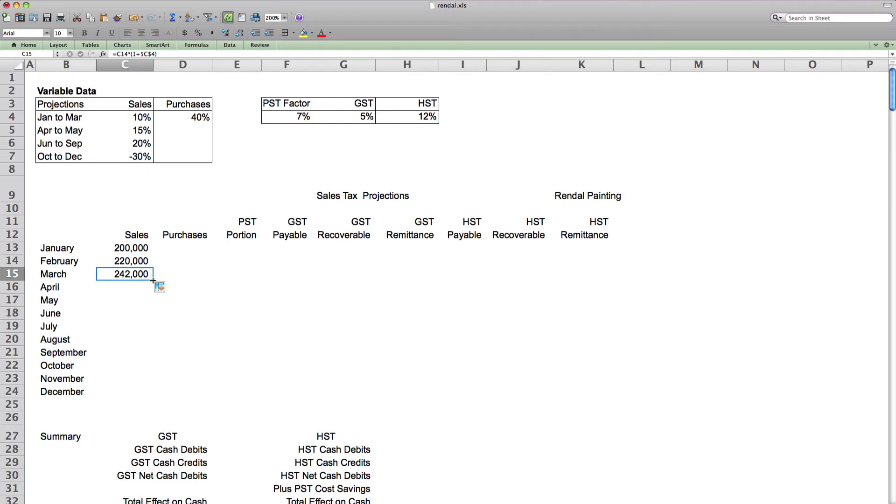
{"action": "left_click_drag", "start_coordinate": [152, 281], "coordinate": [148, 396]}
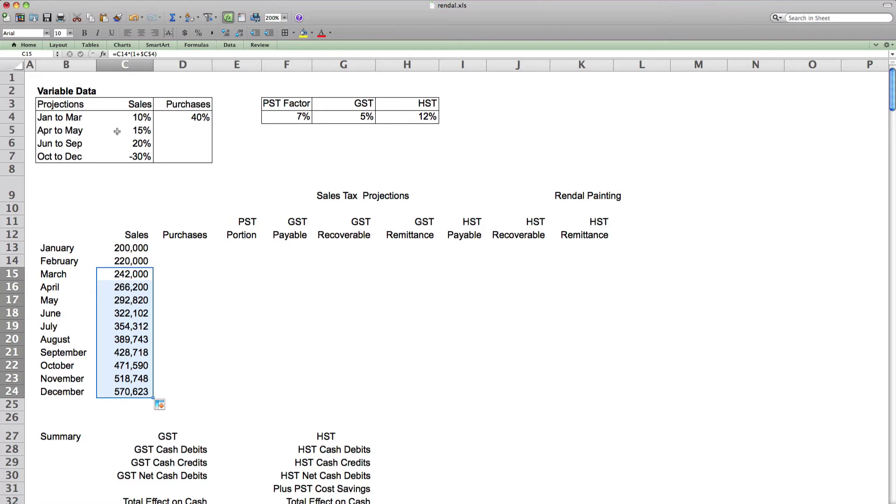
Change the April sales formula in C16 to =C15*(1+$C$5) and copy it down through June in C18.
{"action": "left_click_drag", "start_coordinate": [59, 131], "coordinate": [102, 131]}
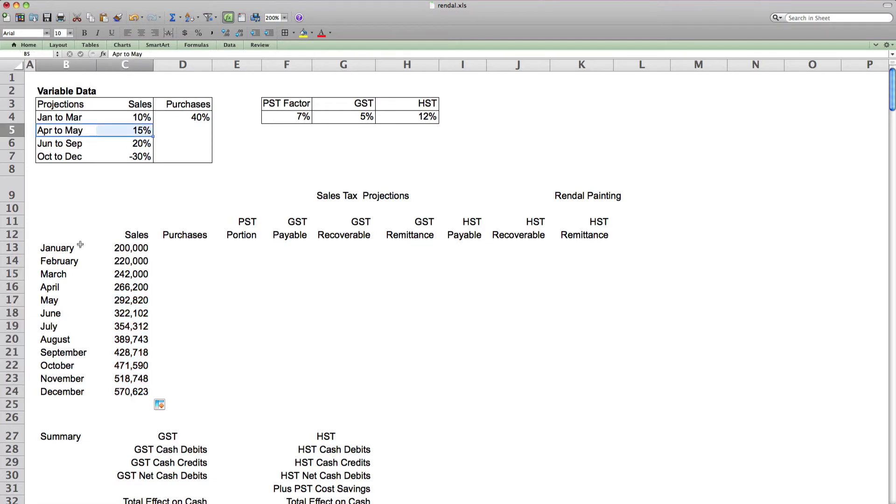
{"action": "left_click_drag", "start_coordinate": [51, 288], "coordinate": [115, 312]}
{"action": "left_click", "coordinate": [134, 289]}
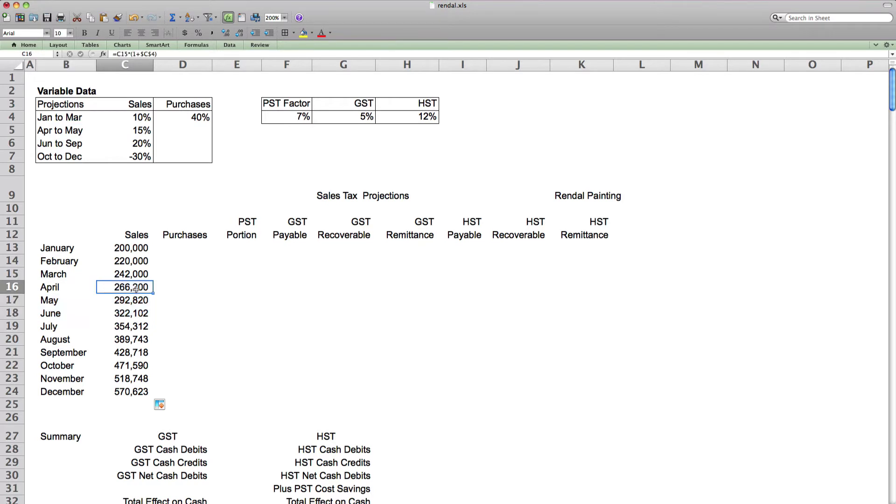
{"action": "left_click", "coordinate": [153, 55]}
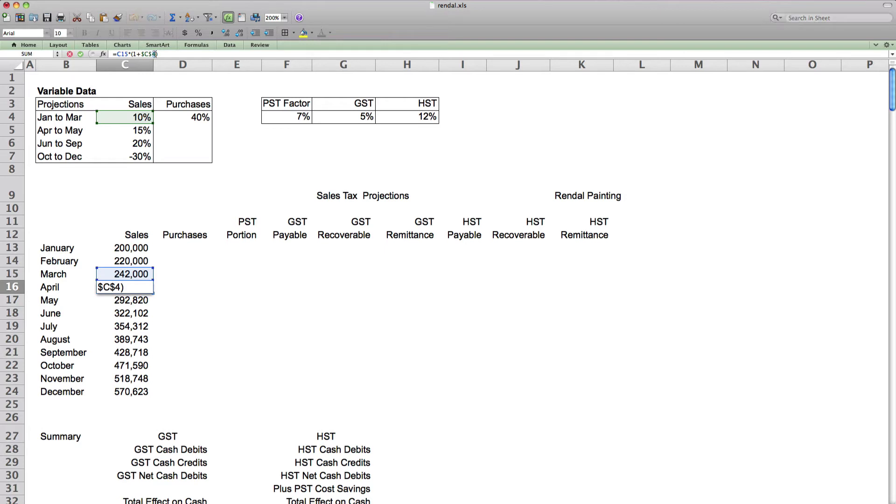
{"action": "key", "text": "BackSpace"}
{"action": "type", "text": "5"}
{"action": "key", "text": "Return"}
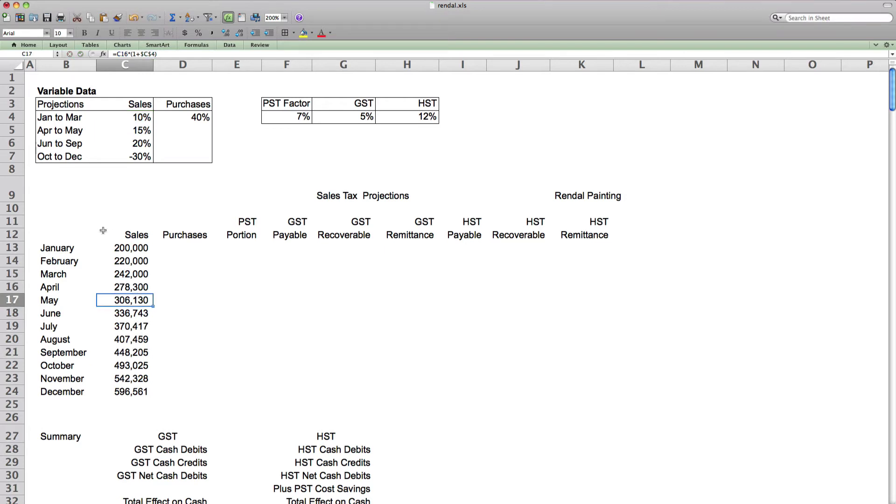
{"action": "left_click", "coordinate": [131, 287]}
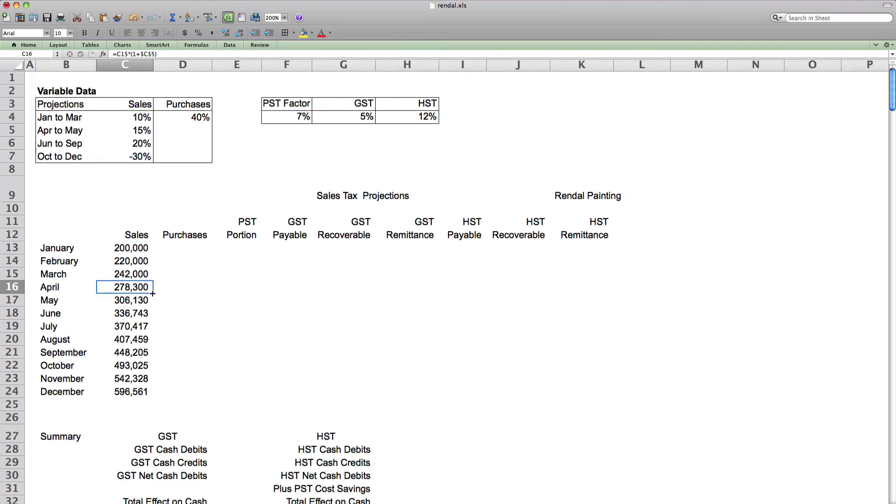
{"action": "left_click_drag", "start_coordinate": [152, 293], "coordinate": [153, 320]}
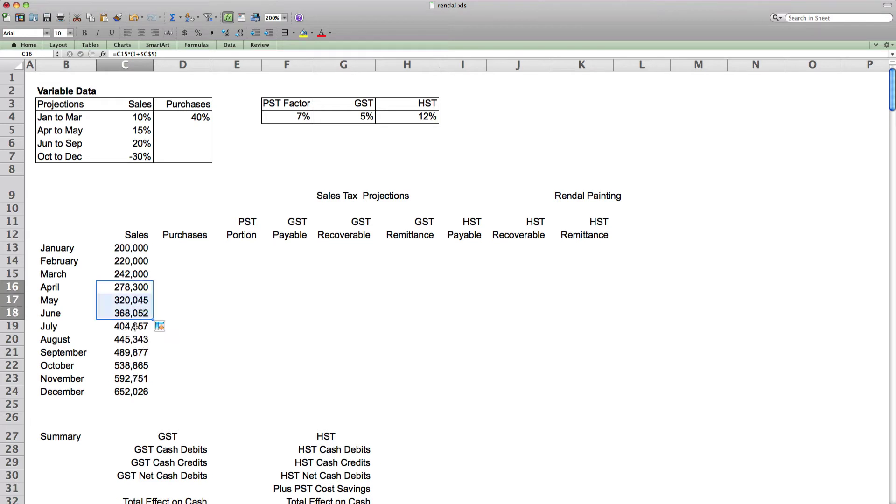
Change the July sales formula in C19 to =C18*(1+$C$6) and copy it down through September in C21.
{"action": "left_click", "coordinate": [135, 327]}
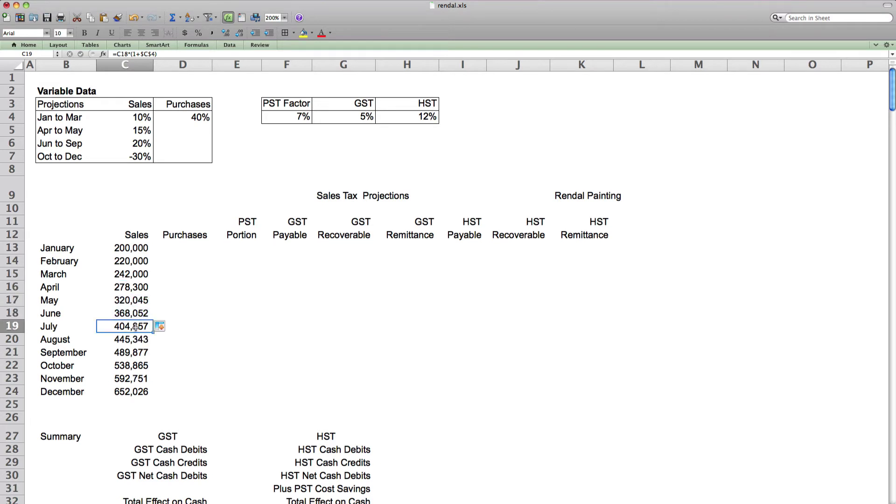
{"action": "left_click", "coordinate": [152, 54]}
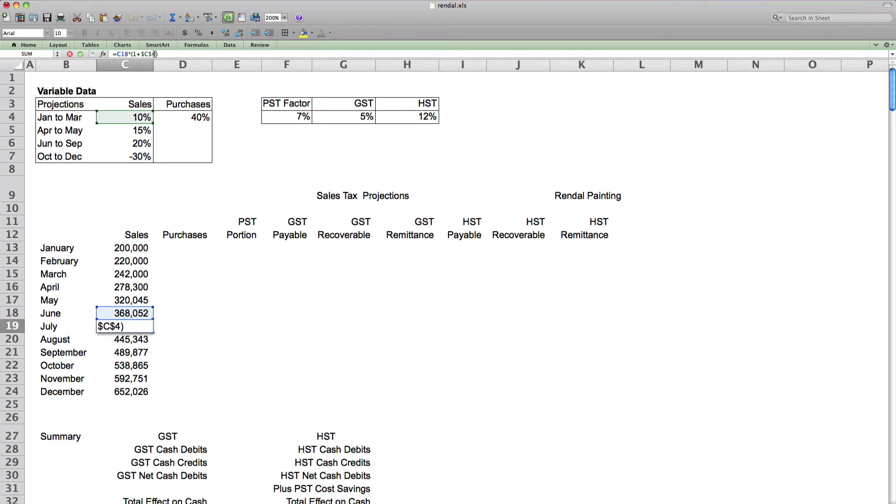
{"action": "key", "text": "BackSpace"}
{"action": "type", "text": "6"}
{"action": "key", "text": "Return"}
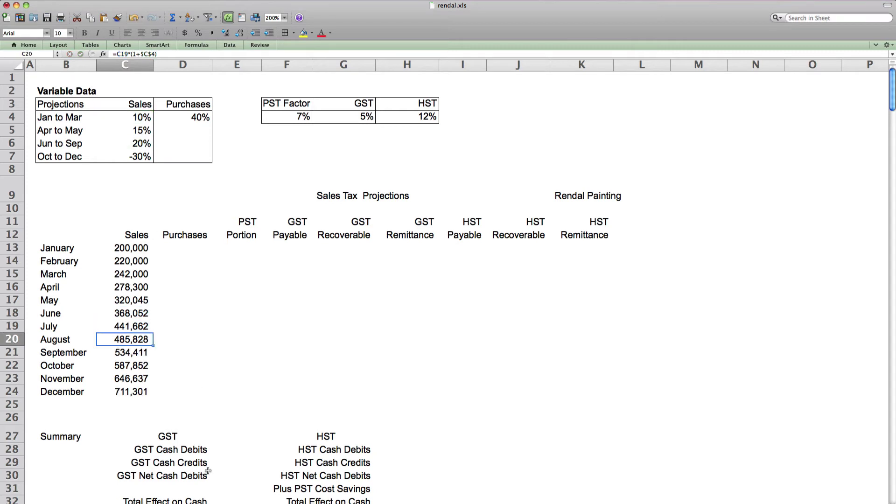
{"action": "left_click", "coordinate": [117, 327]}
{"action": "left_click_drag", "start_coordinate": [154, 333], "coordinate": [152, 359]}
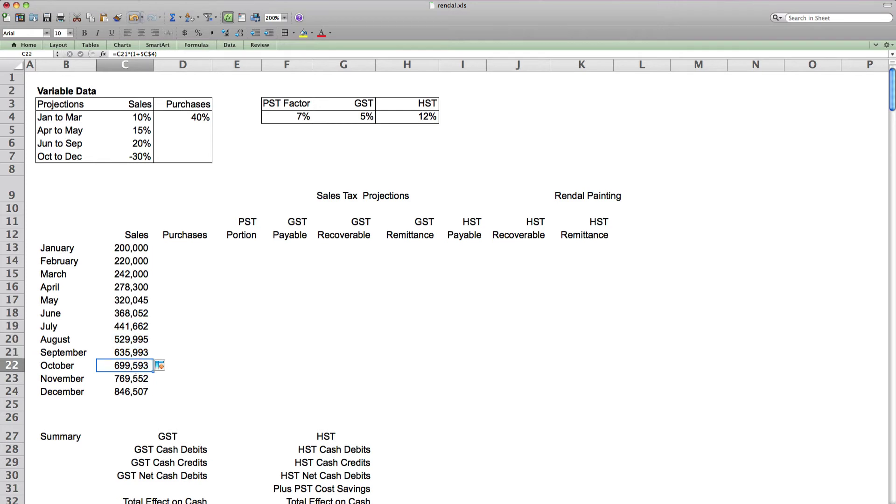
Change the October sales formula in C22 to =C21*(1+$C$7) and copy it down through December in C24.
{"action": "left_click", "coordinate": [152, 54]}
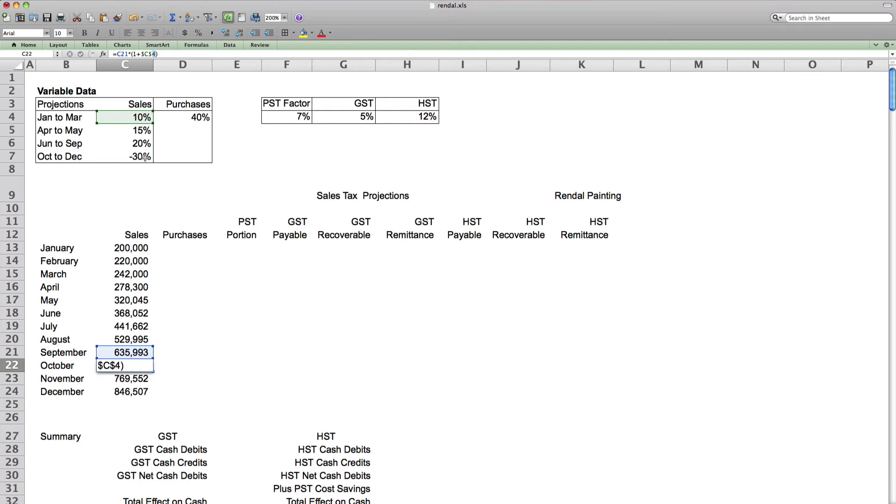
{"action": "type", "text": "7"}
{"action": "key", "text": "Return"}
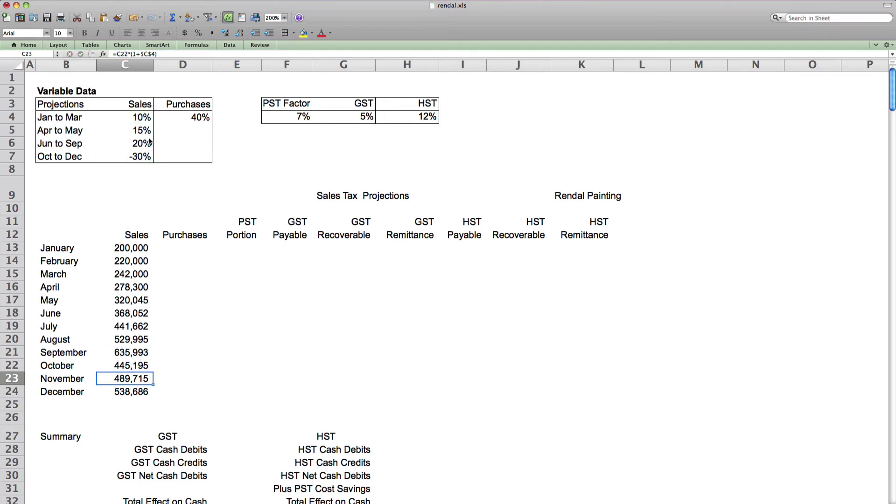
{"action": "left_click", "coordinate": [131, 366]}
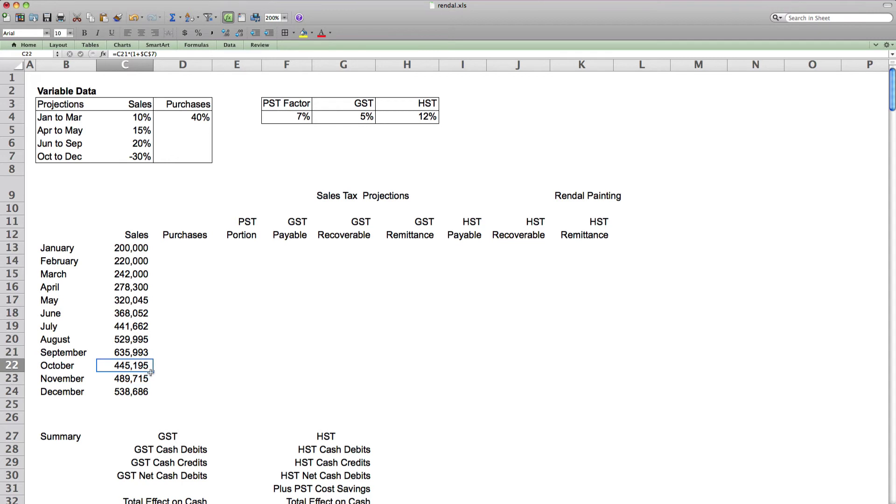
{"action": "left_click_drag", "start_coordinate": [153, 371], "coordinate": [154, 398]}
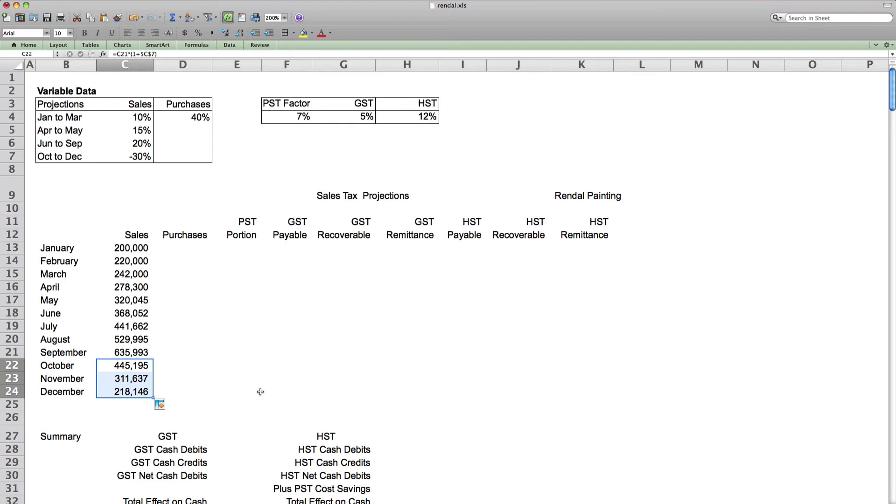
Enter the January purchases formula =C13*$D$4 in D13, using an absolute reference to the purchases percentage.
{"action": "left_click", "coordinate": [178, 249]}
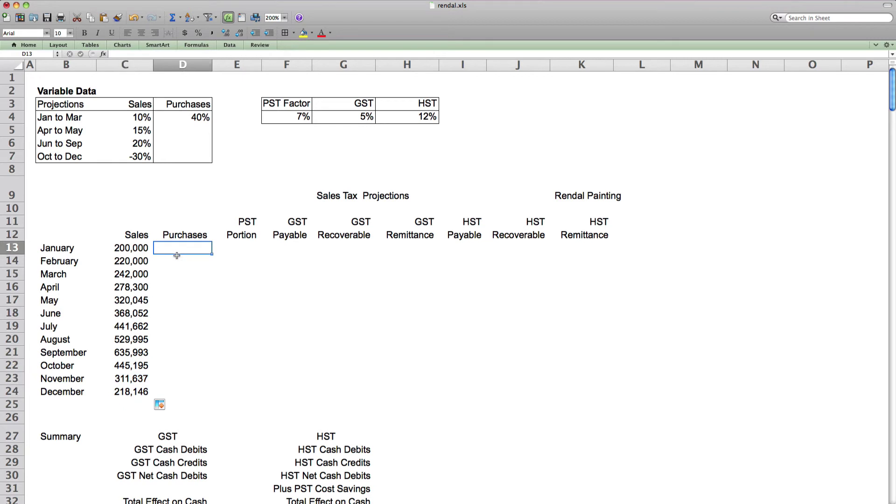
{"action": "type", "text": "="}
{"action": "left_click", "coordinate": [135, 248]}
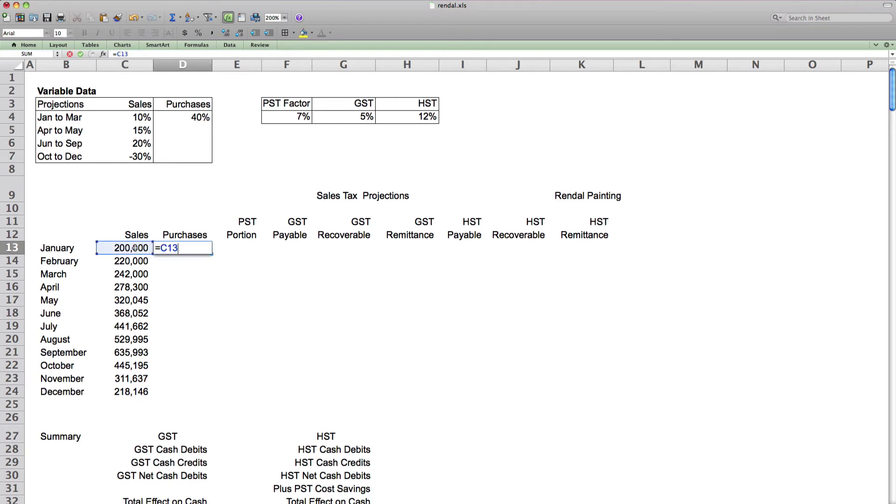
{"action": "type", "text": "*"}
{"action": "left_click", "coordinate": [194, 120]}
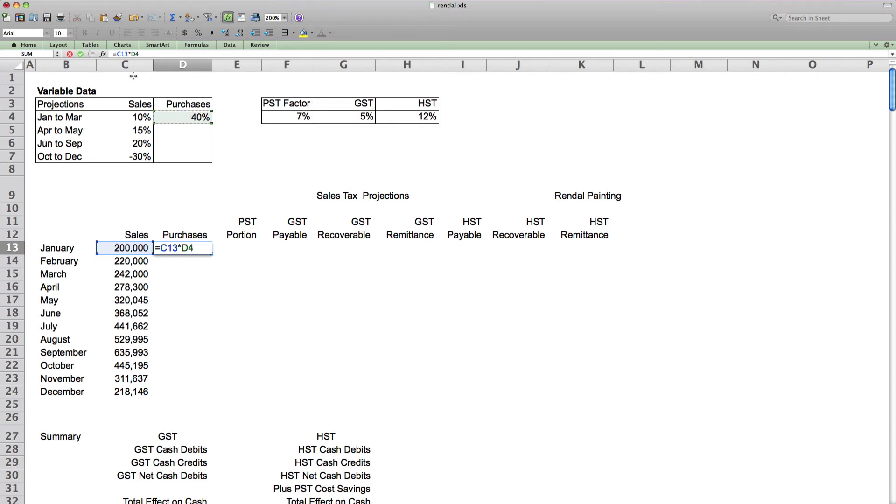
{"action": "key", "text": "super+t"}
{"action": "key", "text": "Return"}
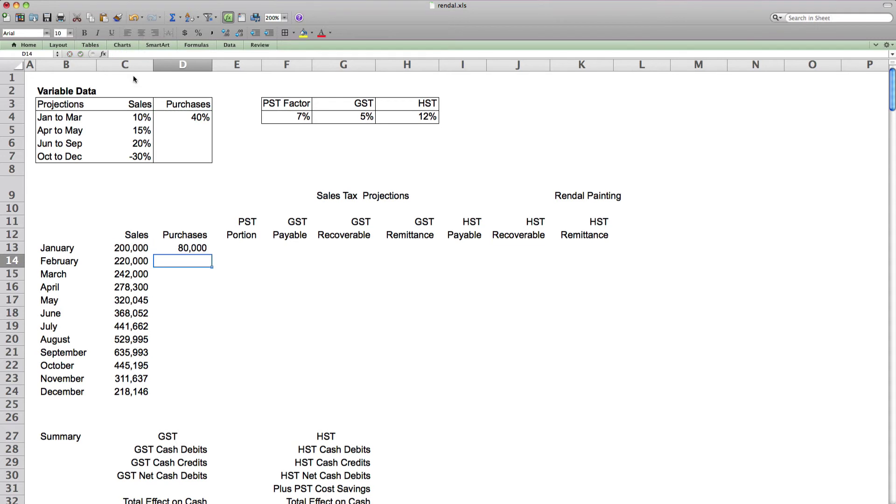
Copy the January purchases formula down the Purchases column through December in D24 and check several of the copied formulas.
{"action": "left_click", "coordinate": [204, 250]}
{"action": "left_click_drag", "start_coordinate": [213, 254], "coordinate": [198, 401]}
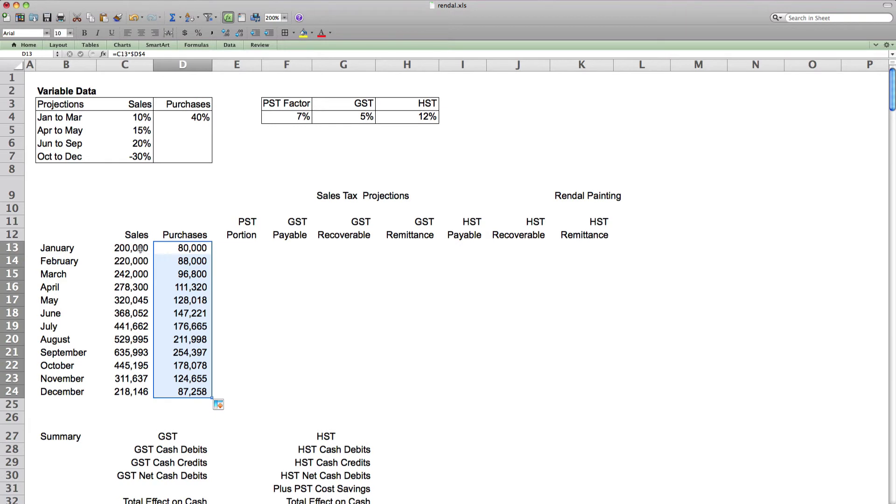
{"action": "left_click", "coordinate": [177, 260]}
{"action": "left_click", "coordinate": [191, 276]}
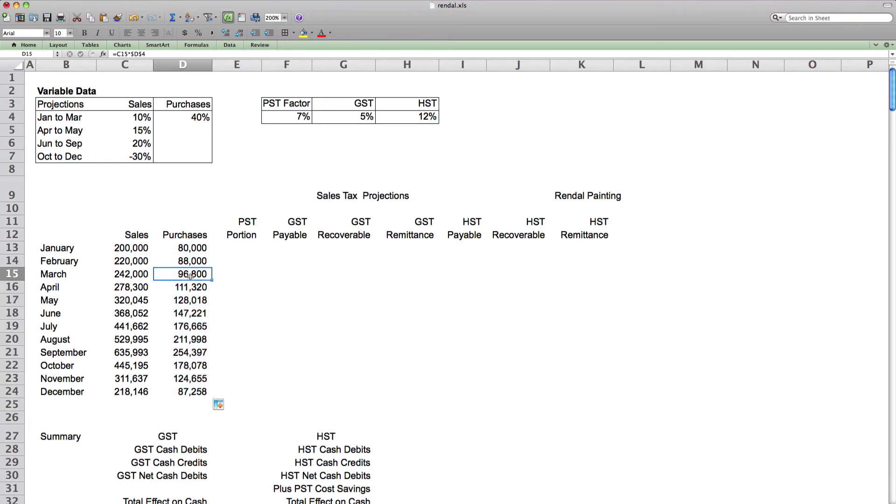
{"action": "left_click", "coordinate": [169, 286]}
{"action": "left_click", "coordinate": [176, 299]}
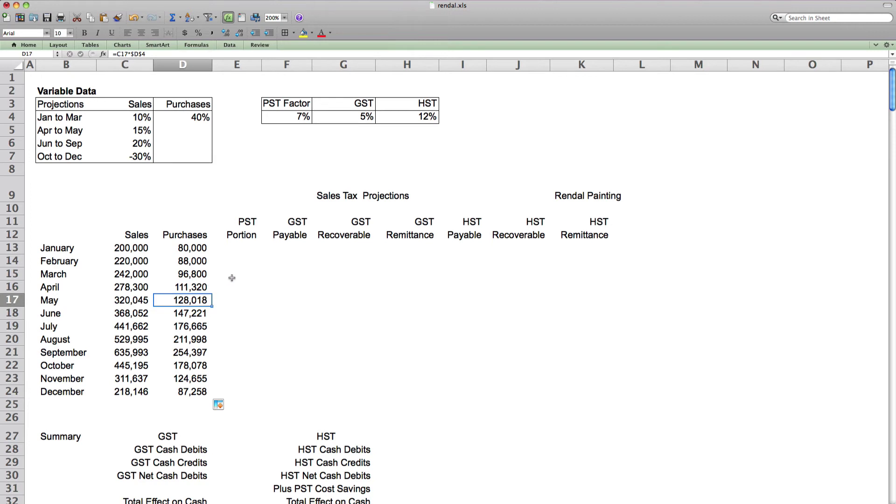
Enter the January PST Portion formula =D13*$F$4 in E13 and copy it down through December in E24.
{"action": "left_click", "coordinate": [234, 248]}
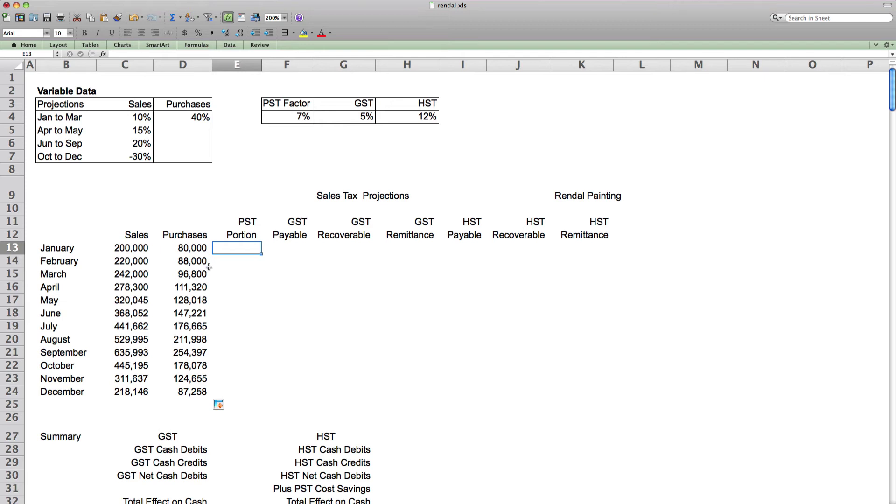
{"action": "type", "text": "="}
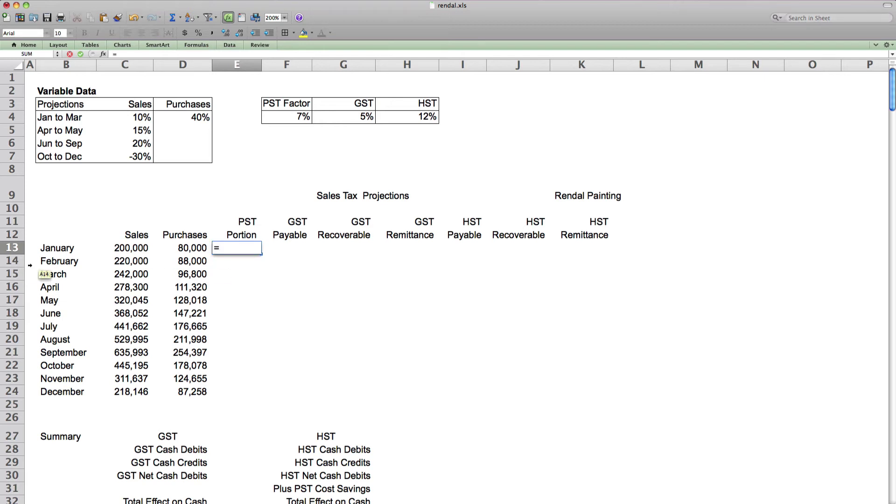
{"action": "left_click", "coordinate": [183, 251]}
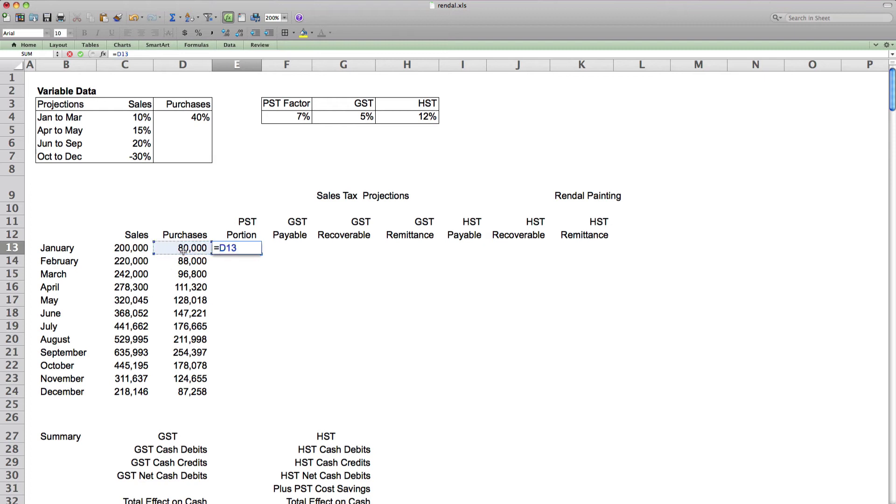
{"action": "type", "text": "*"}
{"action": "left_click", "coordinate": [301, 121]}
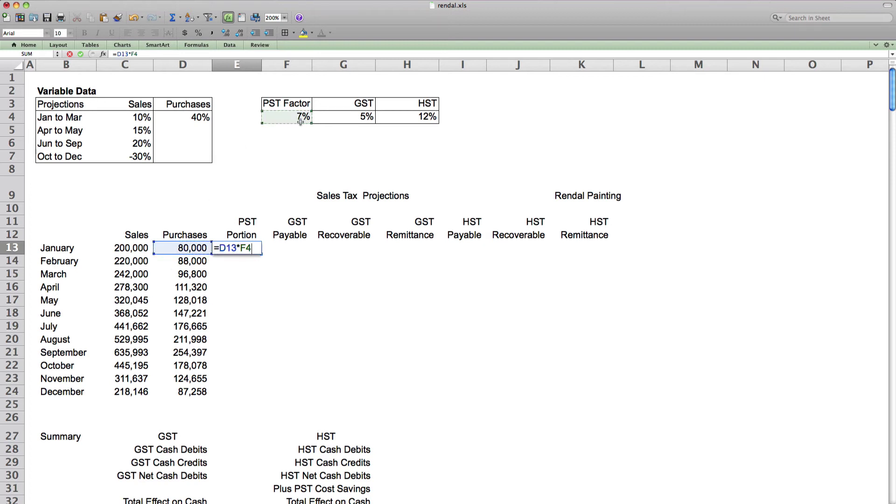
{"action": "key", "text": "F4"}
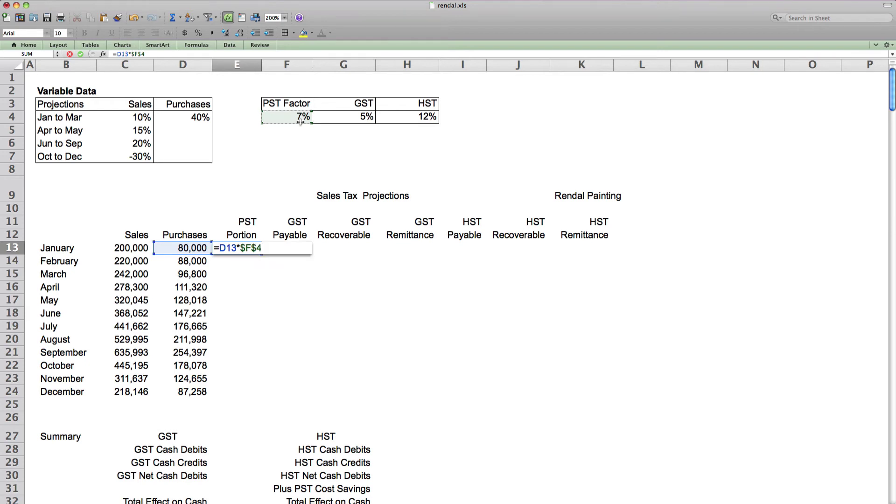
{"action": "key", "text": "Return"}
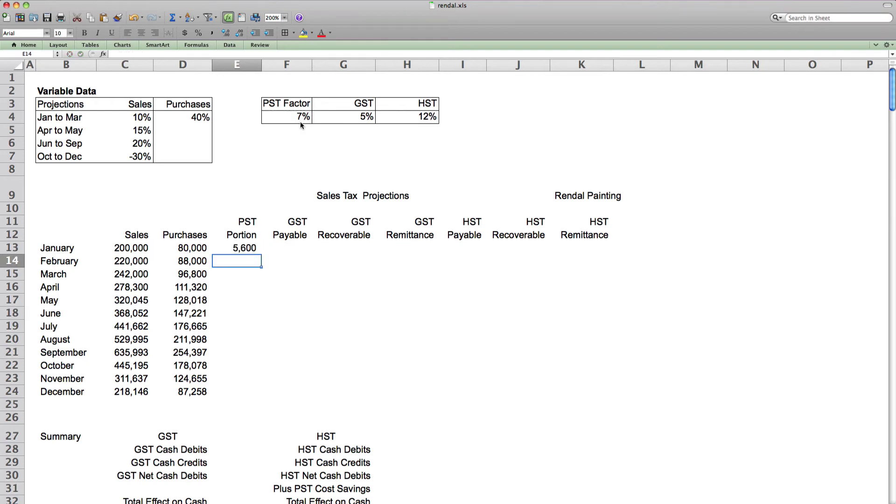
{"action": "left_click", "coordinate": [241, 250]}
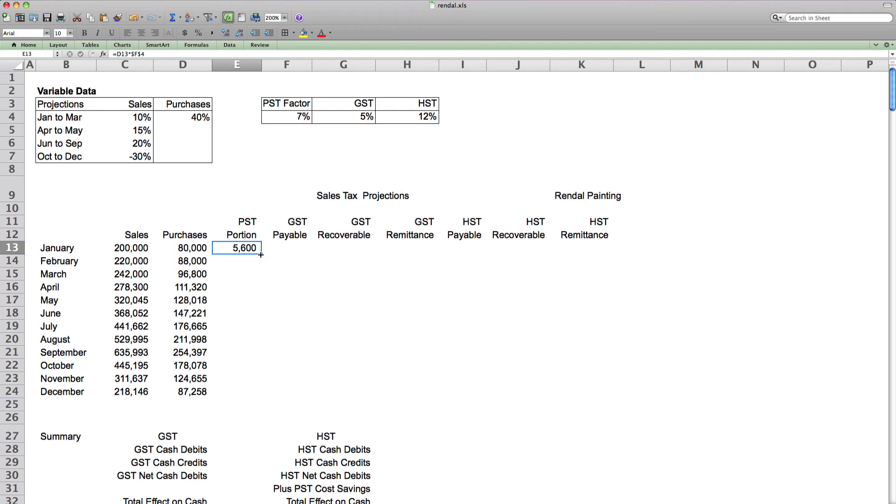
{"action": "left_click_drag", "start_coordinate": [260, 254], "coordinate": [248, 394]}
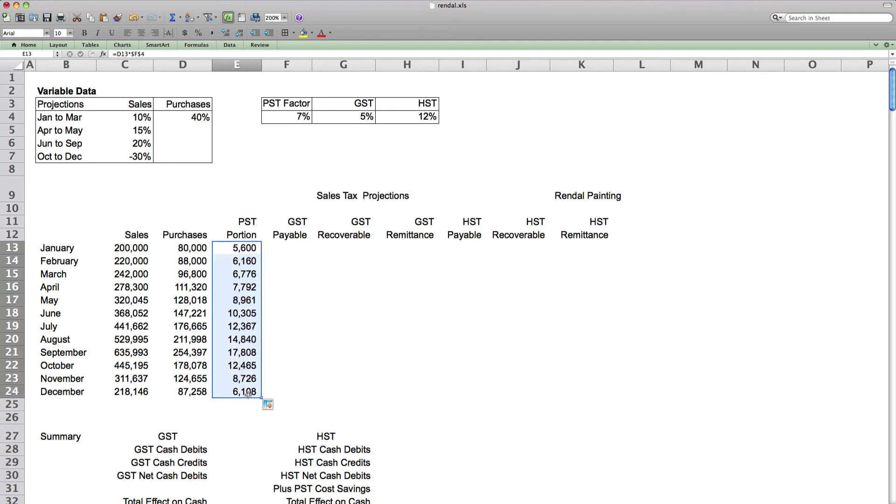
Enter the January GST Payable formula =C13*$G$4 in F13, using an absolute reference to the GST rate.
{"action": "left_click", "coordinate": [284, 246]}
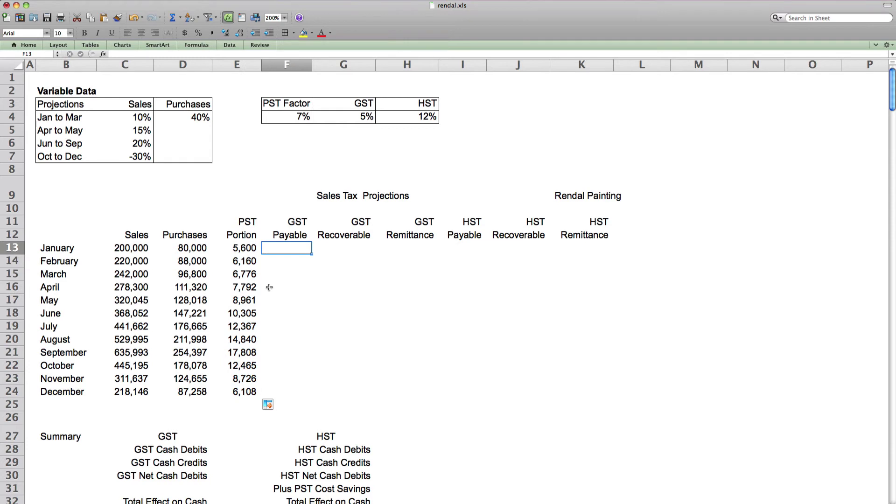
{"action": "type", "text": "="}
{"action": "left_click", "coordinate": [131, 244]}
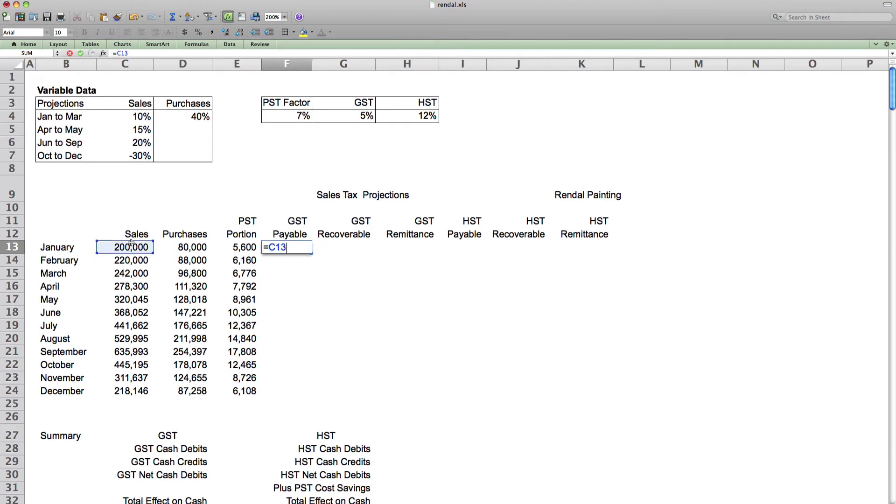
{"action": "type", "text": "*"}
{"action": "left_click", "coordinate": [370, 118]}
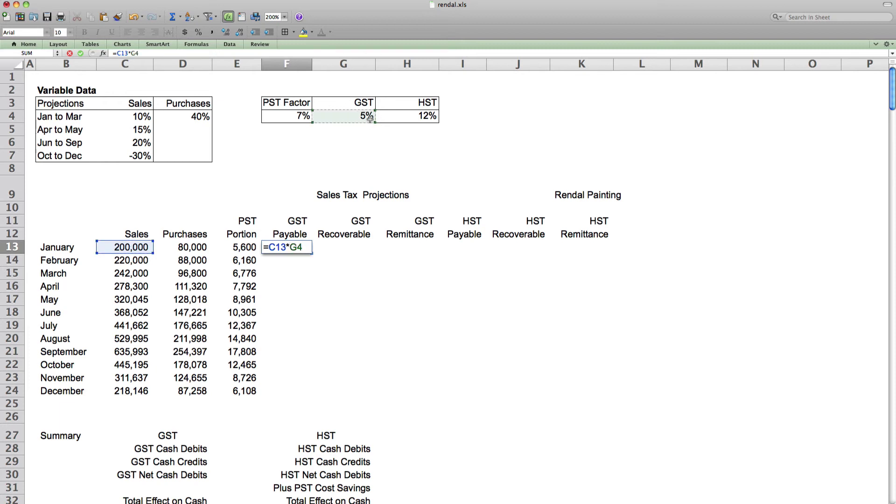
{"action": "key", "text": "Return"}
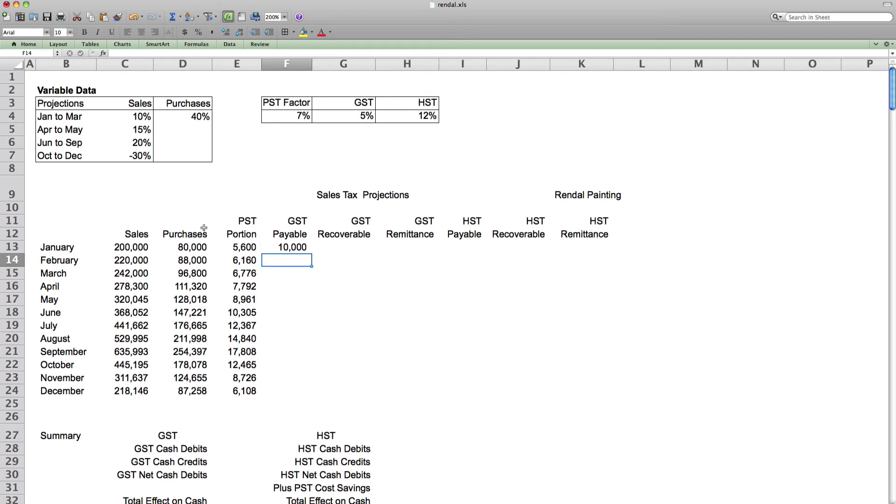
Copy the January GST Payable formula down through December in F24 and check the copied formulas for July and March.
{"action": "left_click", "coordinate": [301, 249]}
{"action": "left_click_drag", "start_coordinate": [312, 253], "coordinate": [311, 397]}
{"action": "left_click", "coordinate": [292, 324]}
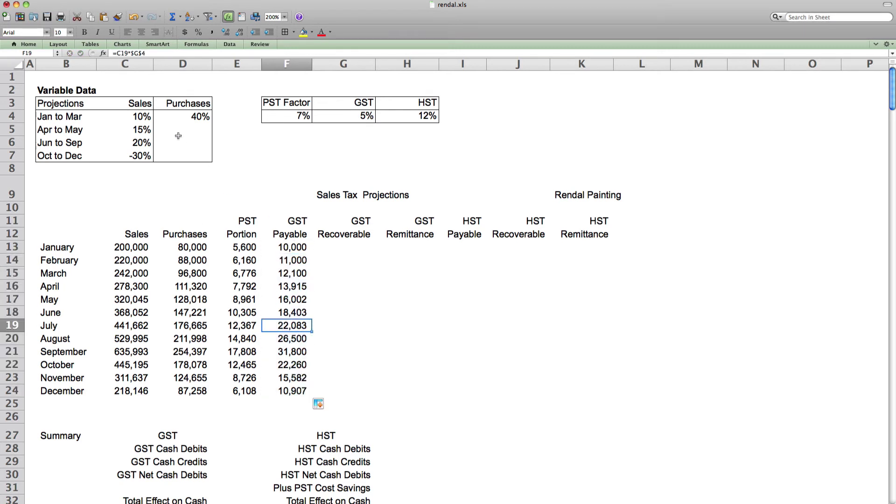
{"action": "left_click", "coordinate": [290, 273]}
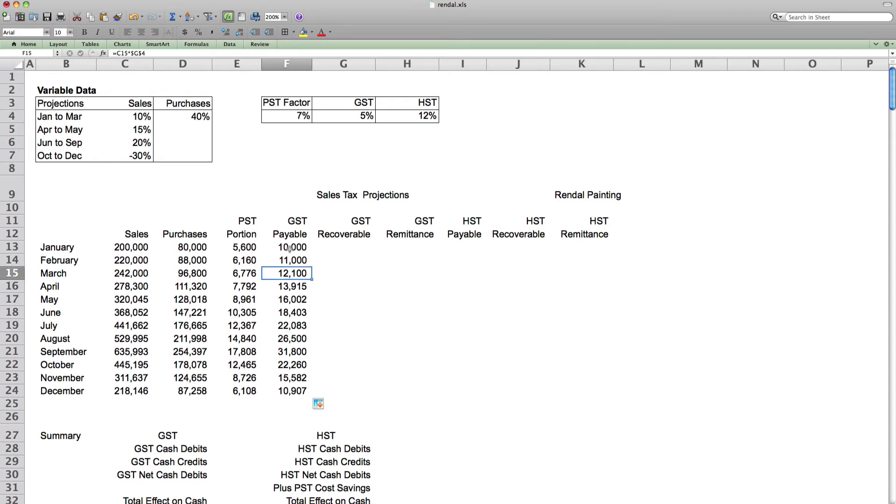
Enter the January GST Recoverable formula =D13*$G$4 in G13 and copy it down through December in G24.
{"action": "left_click", "coordinate": [345, 245]}
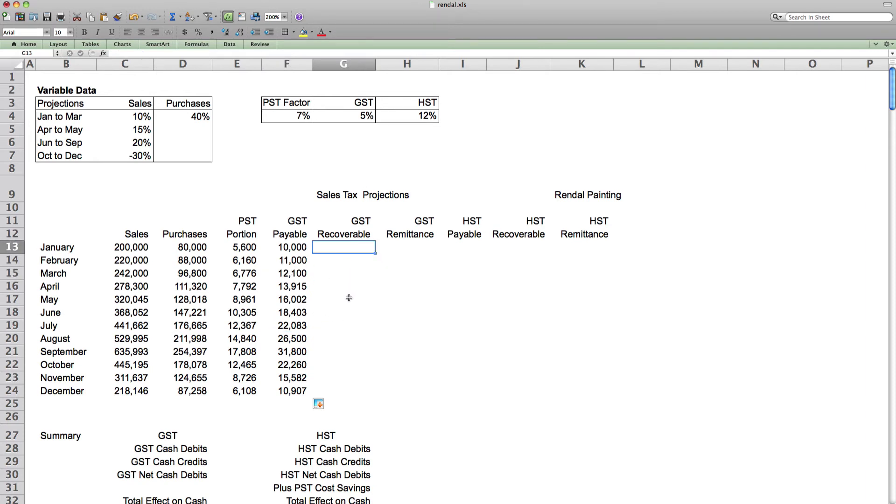
{"action": "type", "text": "="}
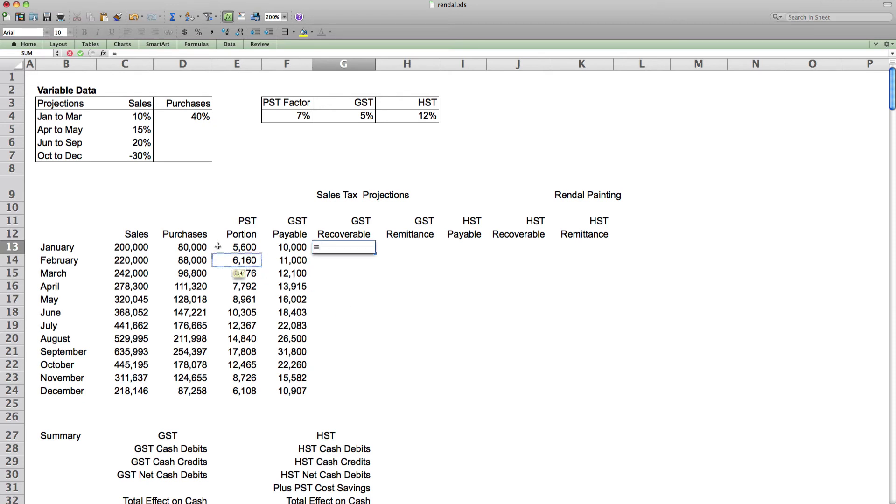
{"action": "left_click", "coordinate": [196, 248]}
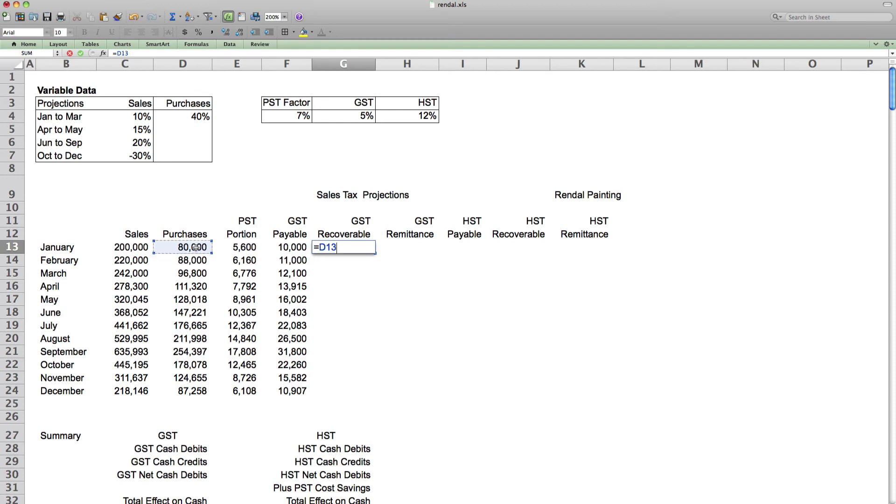
{"action": "type", "text": "*"}
{"action": "left_click", "coordinate": [359, 117]}
{"action": "key", "text": "super+t"}
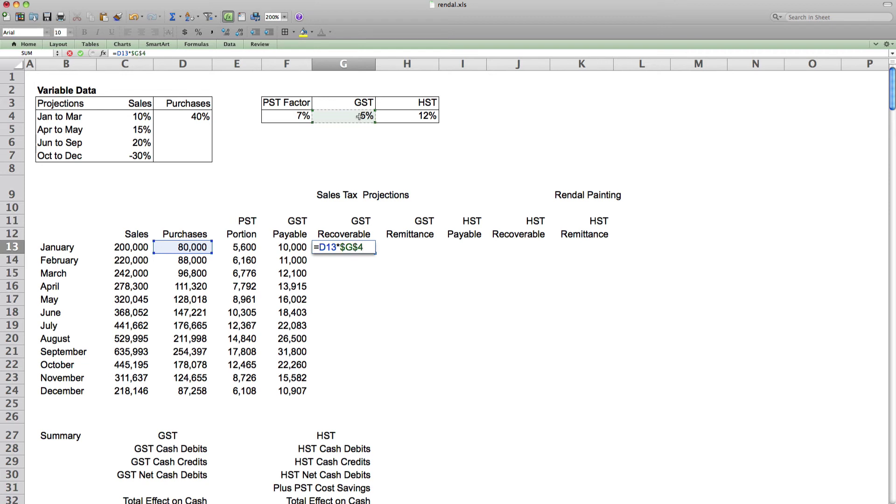
{"action": "key", "text": "Return"}
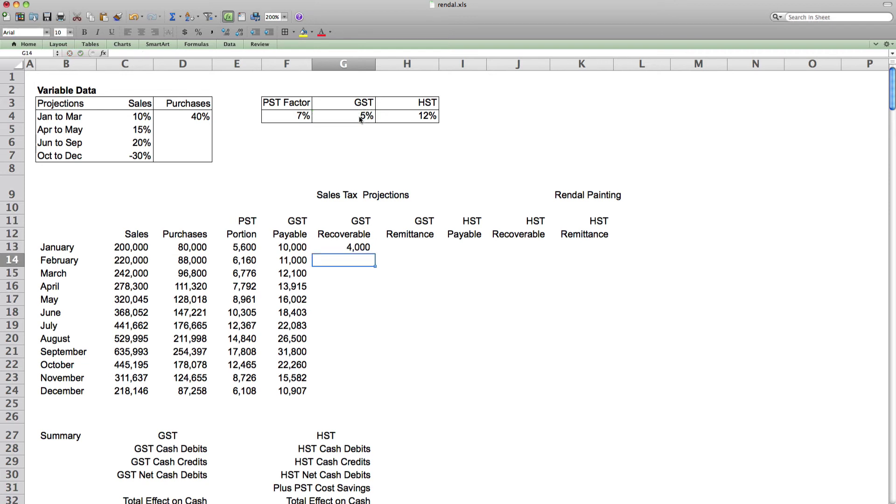
{"action": "left_click", "coordinate": [358, 248]}
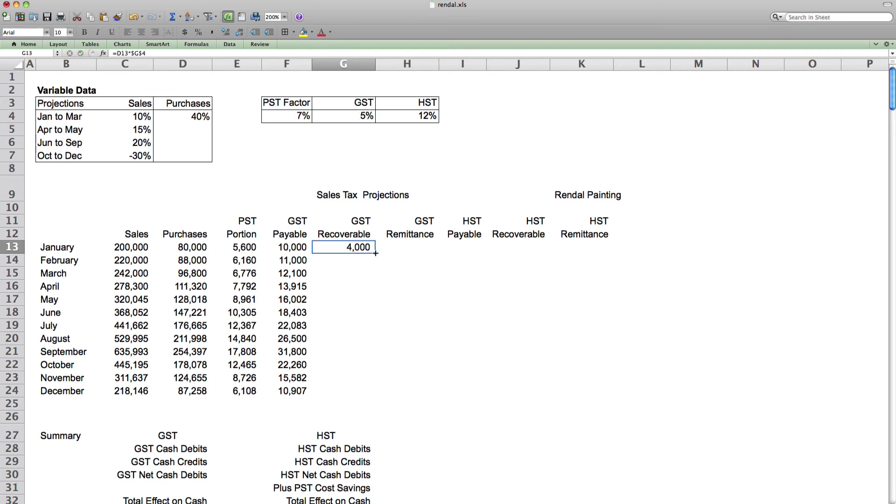
{"action": "left_click_drag", "start_coordinate": [376, 253], "coordinate": [369, 396]}
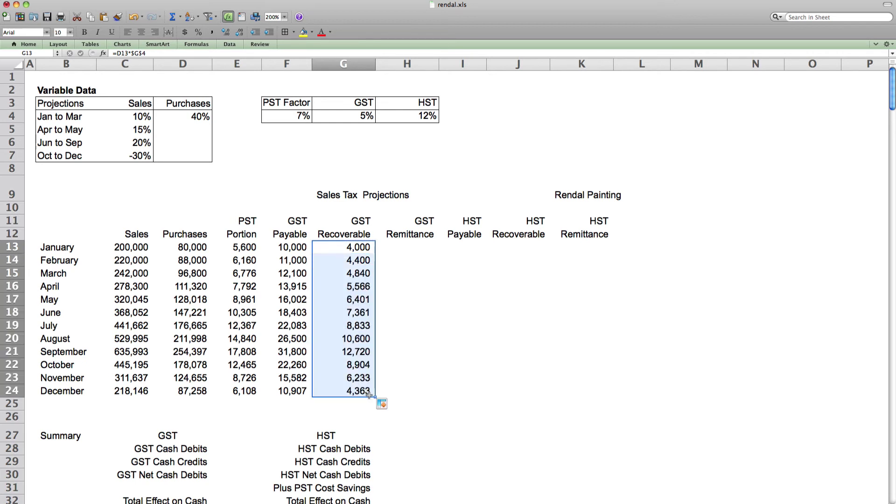
Enter the January GST Remittance formula =F13-G13 in H13, subtracting GST Recoverable from GST Payable.
{"action": "left_click", "coordinate": [413, 251]}
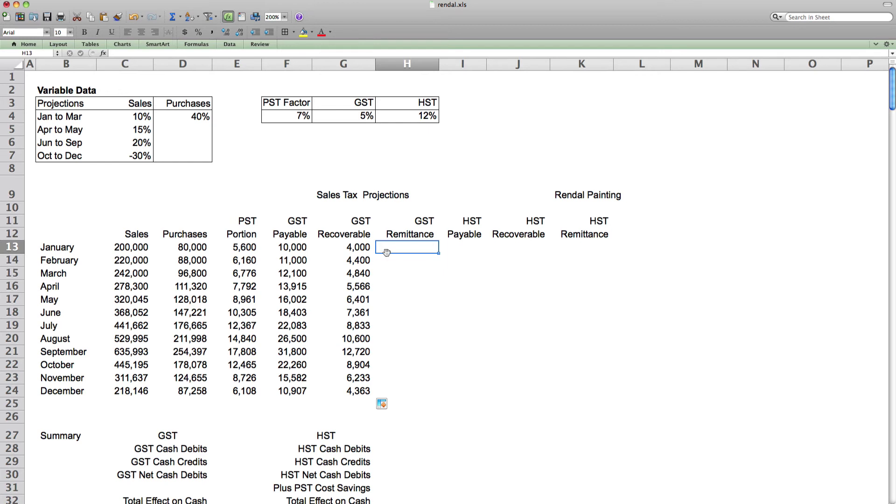
{"action": "type", "text": "="}
{"action": "left_click", "coordinate": [297, 251]}
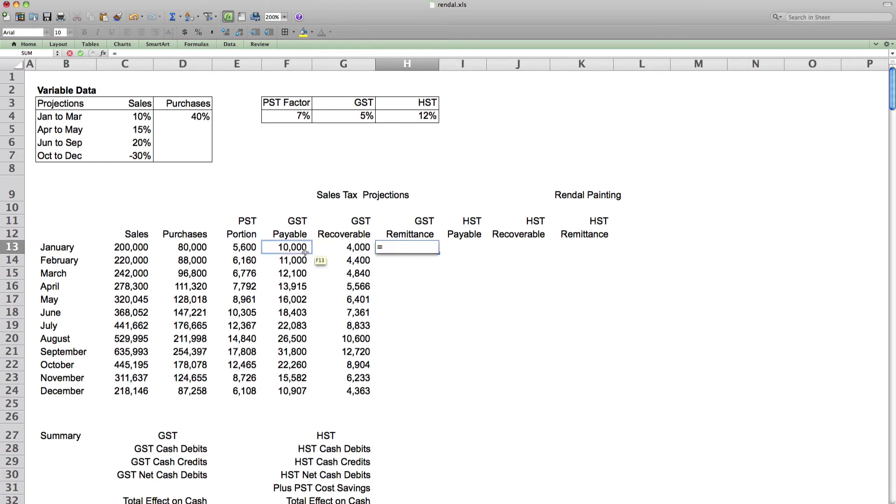
{"action": "type", "text": "-"}
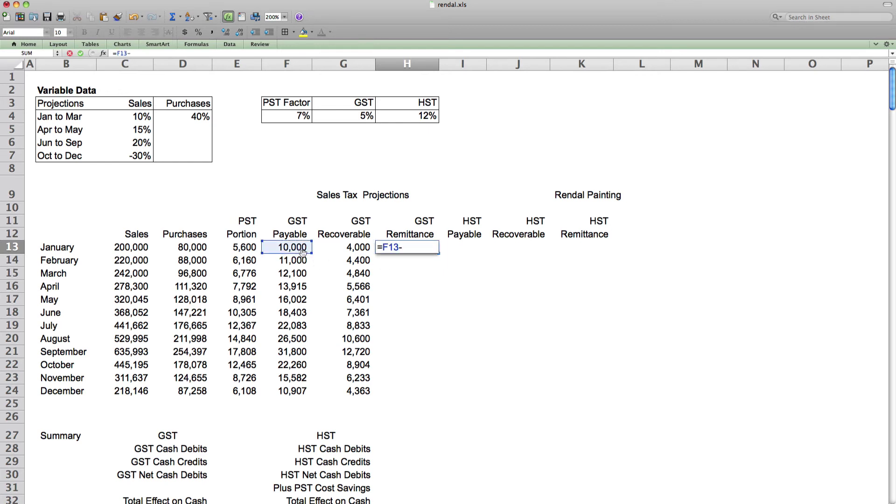
{"action": "left_click", "coordinate": [351, 249]}
{"action": "key", "text": "Return"}
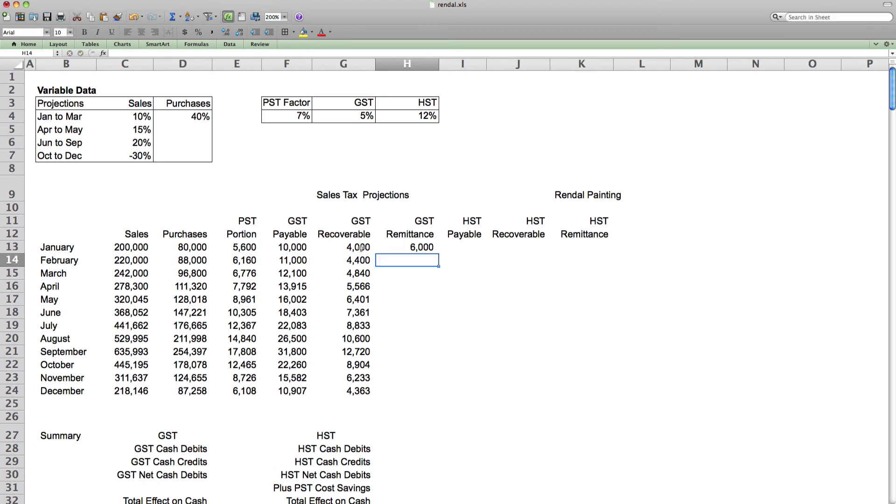
Copy the January GST Remittance formula down through December in H24 and check the copied formulas for March, May and August.
{"action": "left_click", "coordinate": [402, 251]}
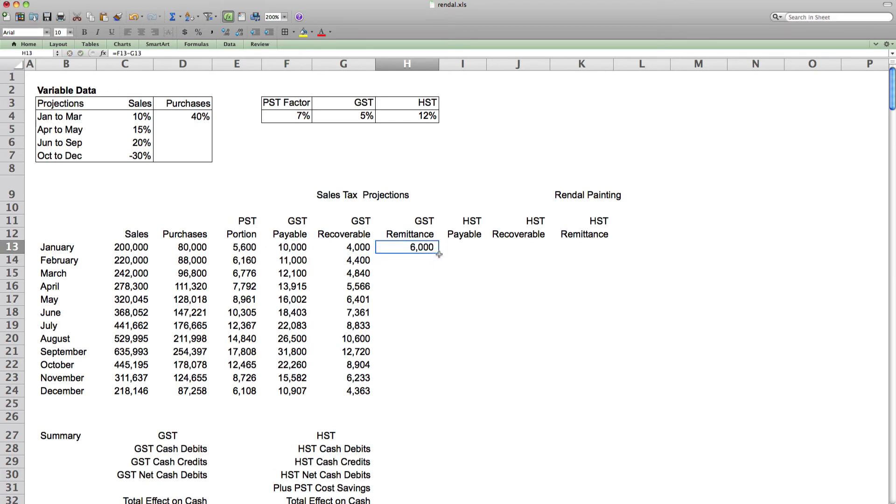
{"action": "left_click_drag", "start_coordinate": [439, 254], "coordinate": [427, 400]}
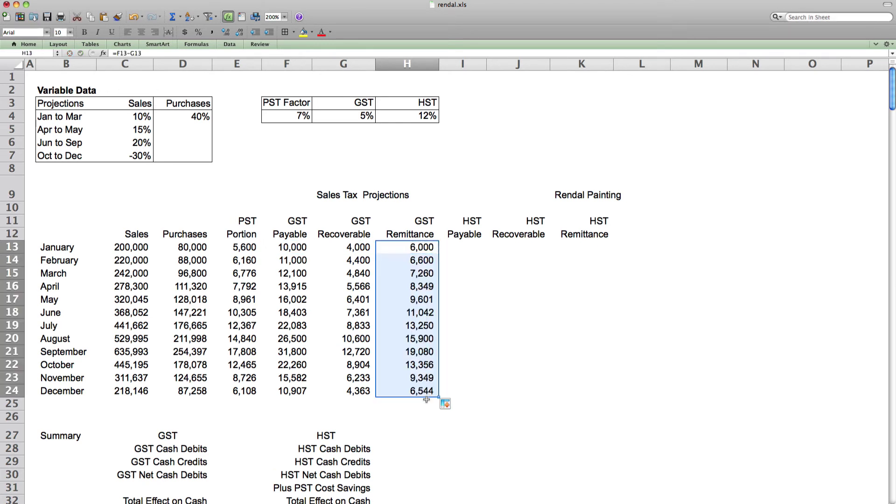
{"action": "left_click", "coordinate": [422, 273]}
{"action": "left_click", "coordinate": [413, 301]}
{"action": "left_click", "coordinate": [417, 338]}
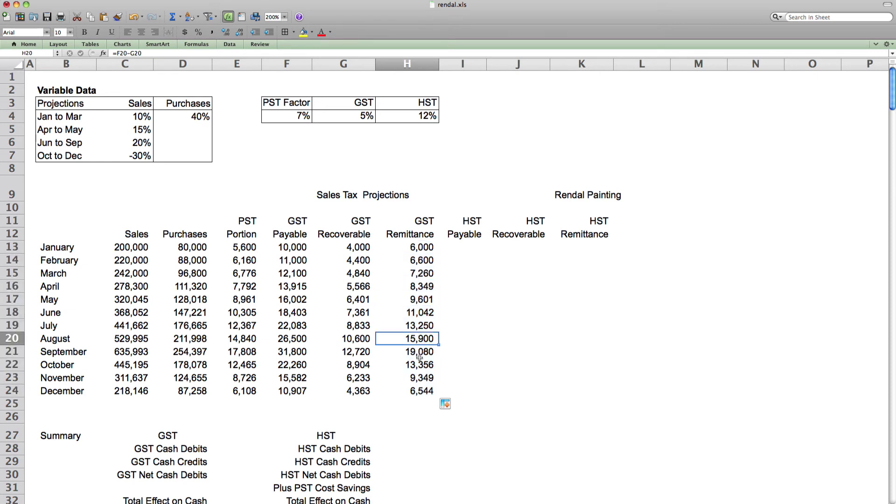
Check the copied GST Remittance formulas for October, December and June, along with the June and July GST cells they draw on.
{"action": "left_click", "coordinate": [420, 365]}
{"action": "left_click", "coordinate": [423, 388]}
{"action": "left_click", "coordinate": [357, 325]}
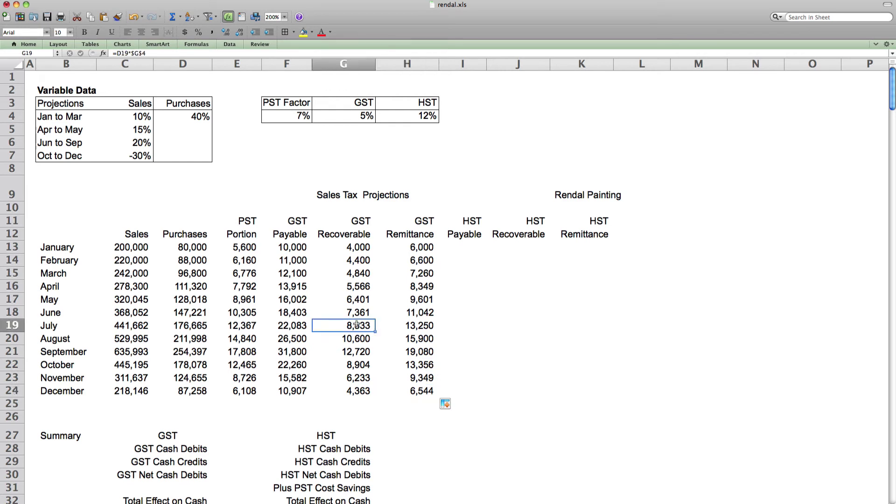
{"action": "left_click_drag", "start_coordinate": [289, 314], "coordinate": [335, 318]}
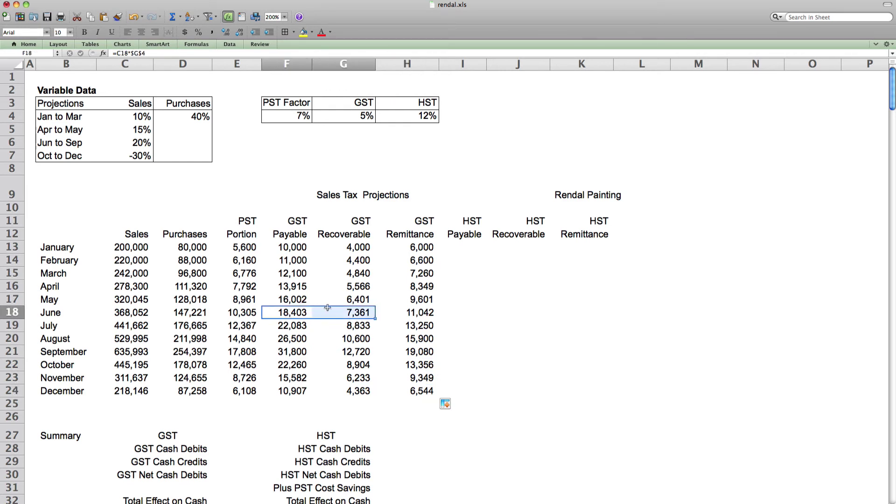
{"action": "left_click", "coordinate": [426, 315]}
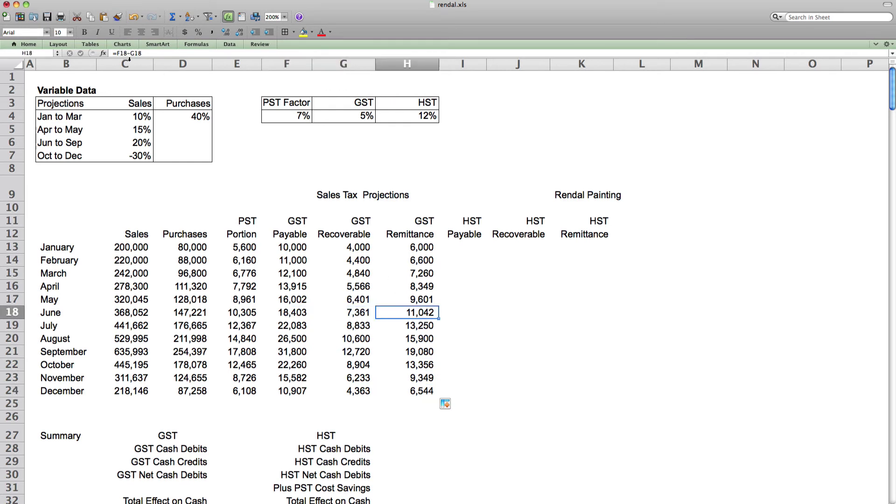
Enter the January HST Payable formula =C13*$H$4 in I13 and copy it down through December in I24.
{"action": "left_click", "coordinate": [461, 248]}
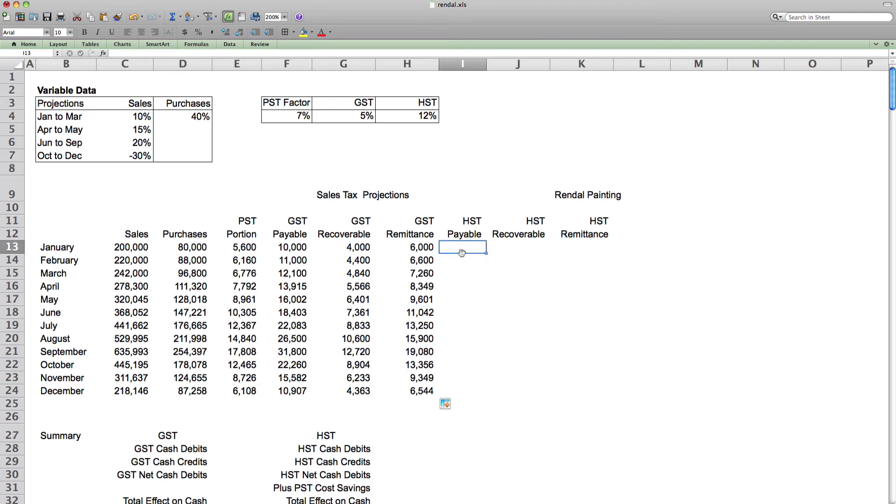
{"action": "type", "text": "="}
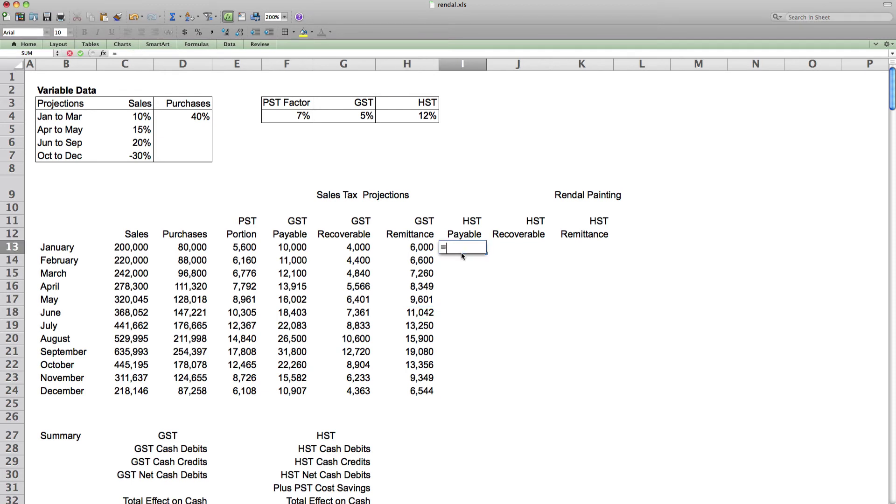
{"action": "left_click", "coordinate": [134, 247]}
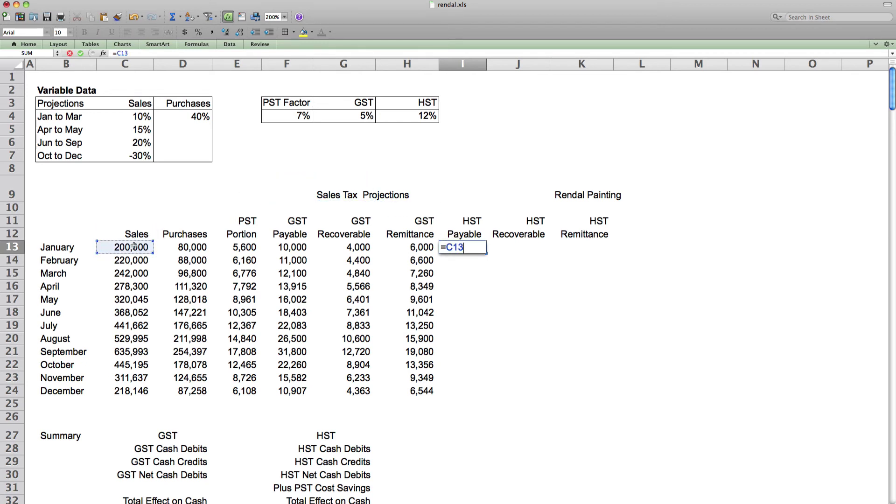
{"action": "type", "text": "*"}
{"action": "left_click", "coordinate": [431, 118]}
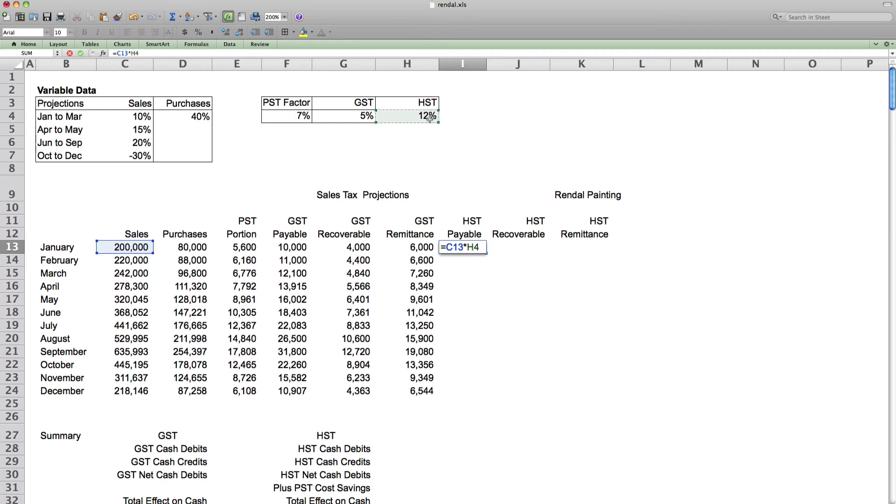
{"action": "key", "text": "super+t"}
{"action": "key", "text": "Return"}
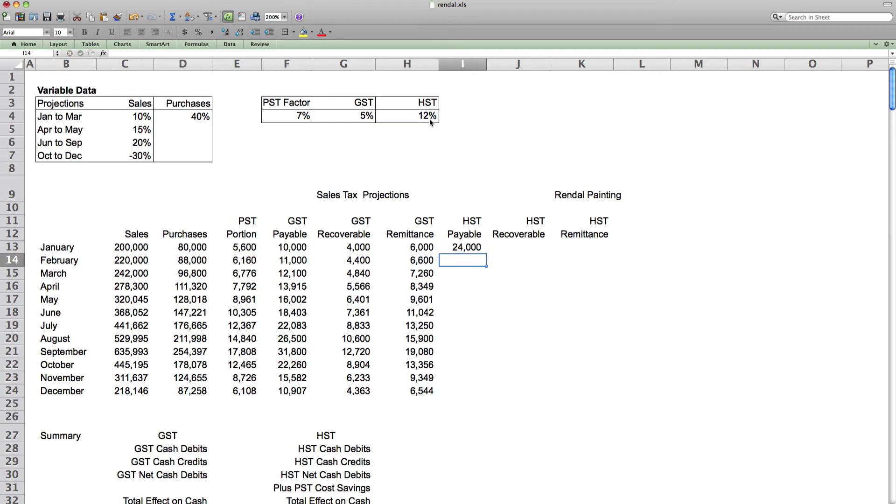
{"action": "left_click", "coordinate": [475, 246]}
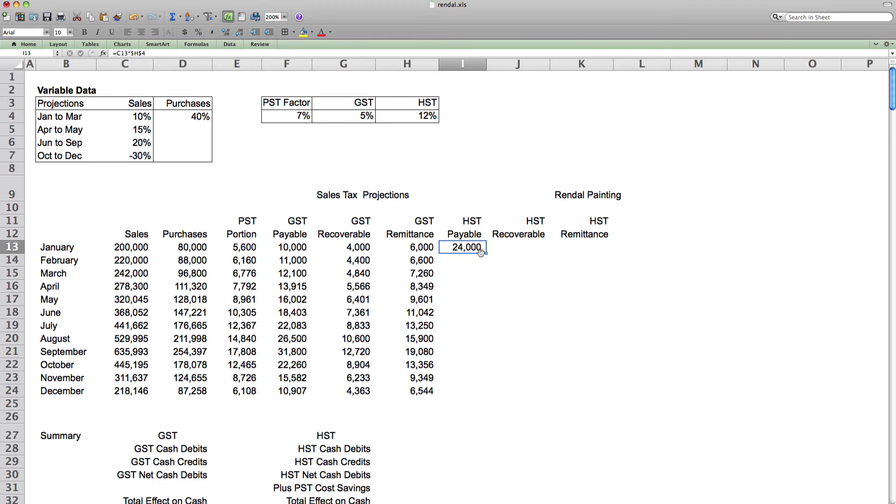
{"action": "left_click_drag", "start_coordinate": [487, 255], "coordinate": [476, 396]}
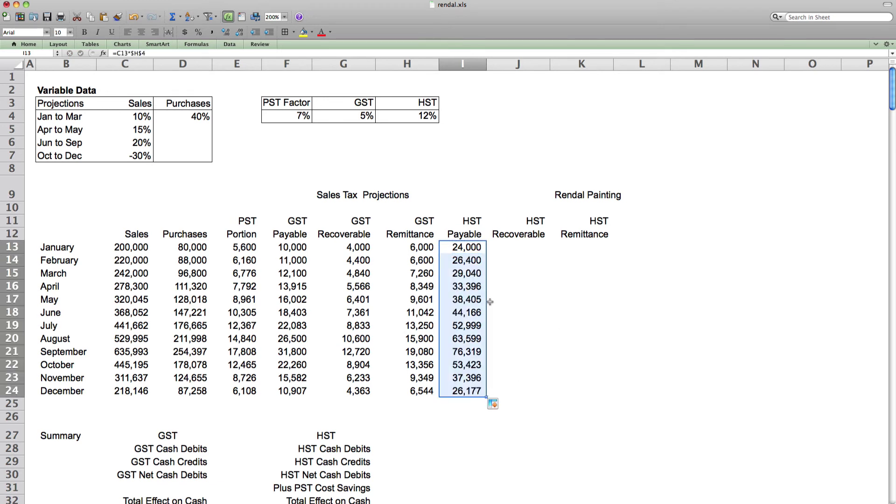
Enter the January HST Recoverable formula =D13*H4 in J13, multiplying January purchases by the HST rate.
{"action": "left_click", "coordinate": [518, 246]}
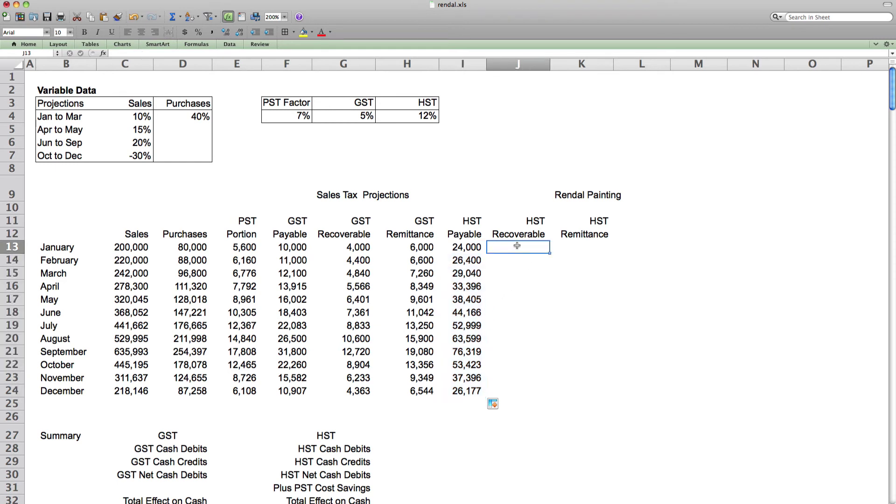
{"action": "type", "text": "="}
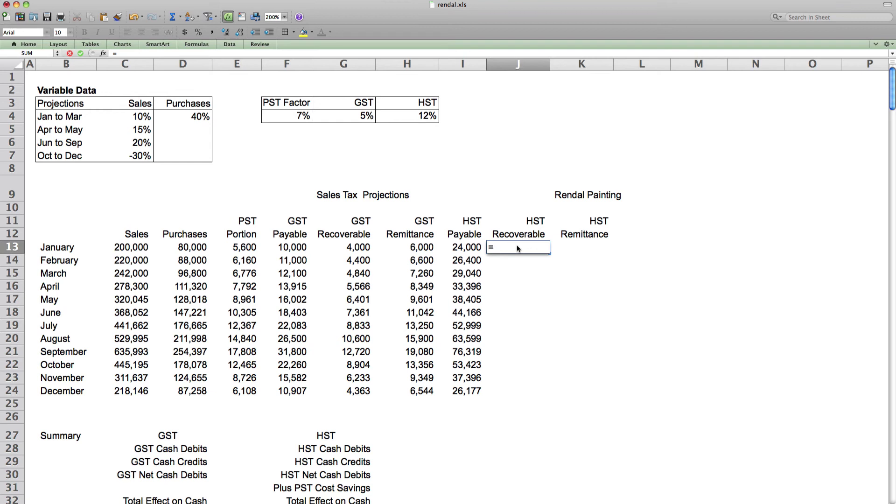
{"action": "left_click", "coordinate": [192, 248]}
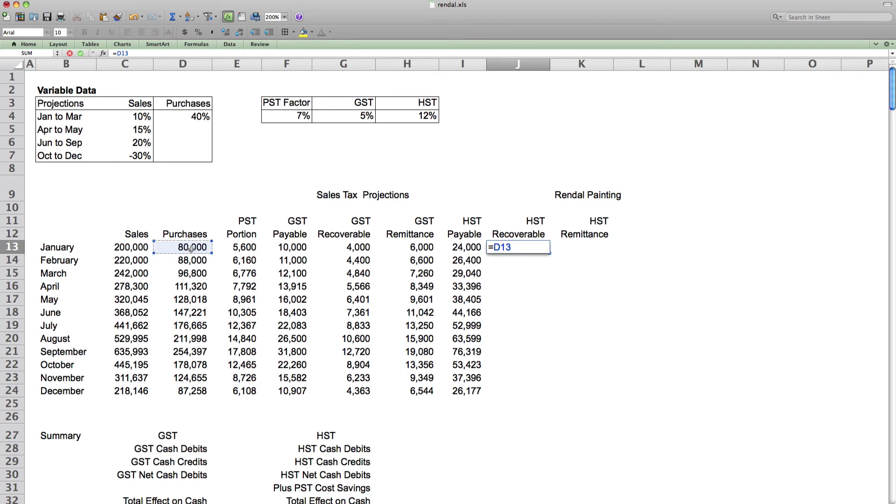
{"action": "type", "text": "*"}
{"action": "left_click", "coordinate": [426, 114]}
{"action": "key", "text": "Return"}
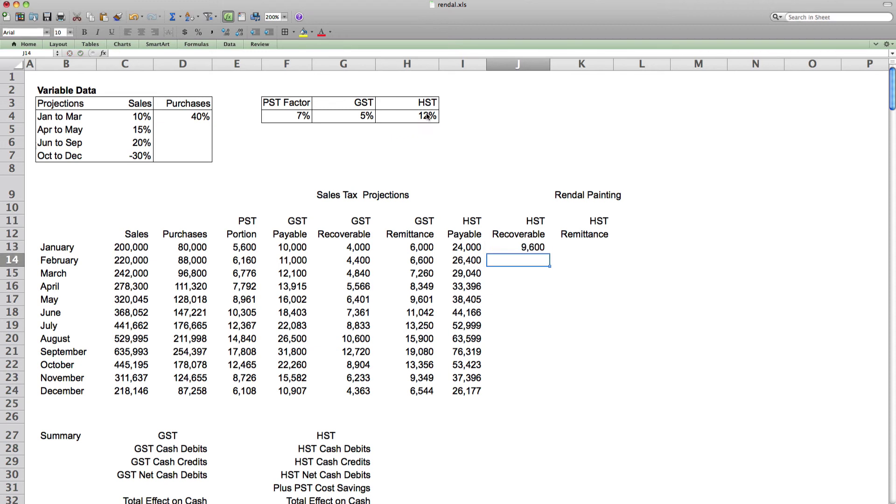
Make the HST rate reference absolute in J13 as =D13*$H$4 and copy the formula down through December in J24.
{"action": "left_click", "coordinate": [537, 247]}
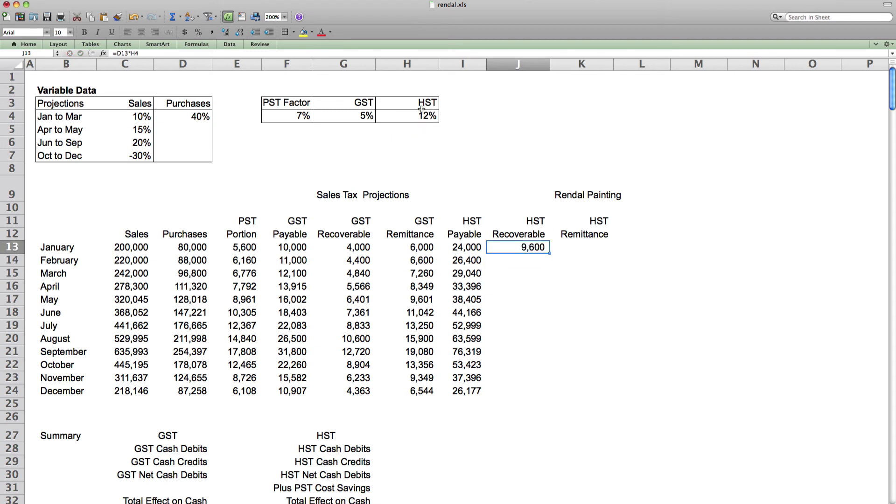
{"action": "left_click", "coordinate": [140, 54]}
{"action": "key", "text": "super+t"}
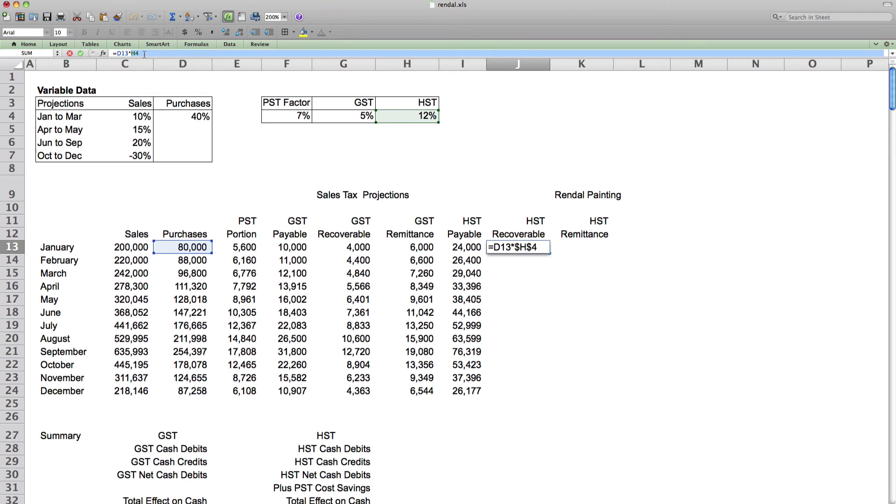
{"action": "key", "text": "Return"}
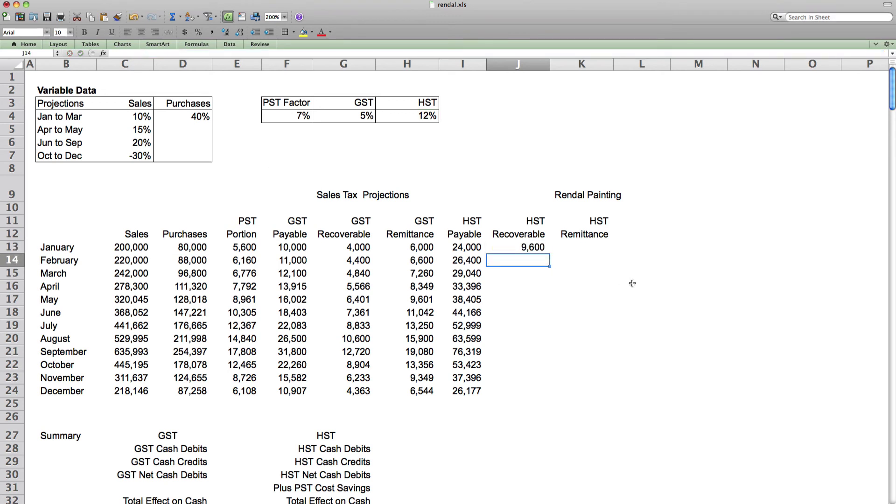
{"action": "left_click", "coordinate": [517, 245]}
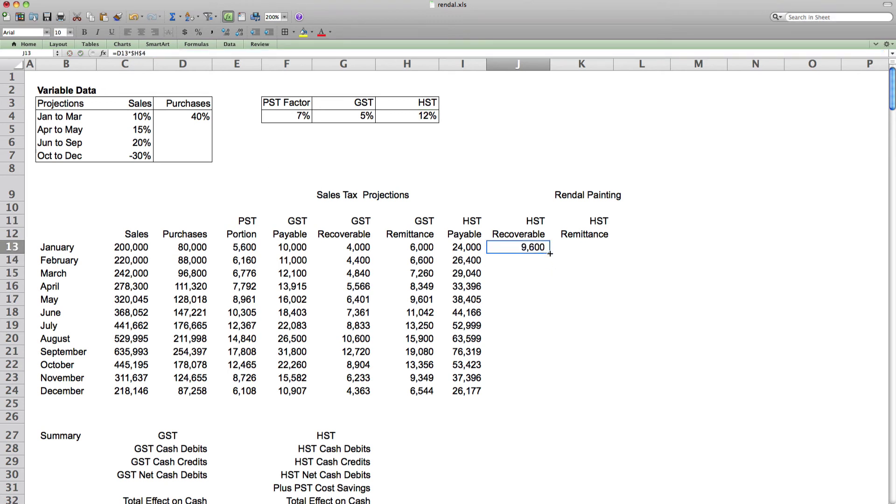
{"action": "left_click_drag", "start_coordinate": [551, 253], "coordinate": [533, 394]}
Enter the January HST Remittance formula =I13-J13 in K13, subtracting HST Recoverable from HST Payable.
{"action": "left_click", "coordinate": [585, 248]}
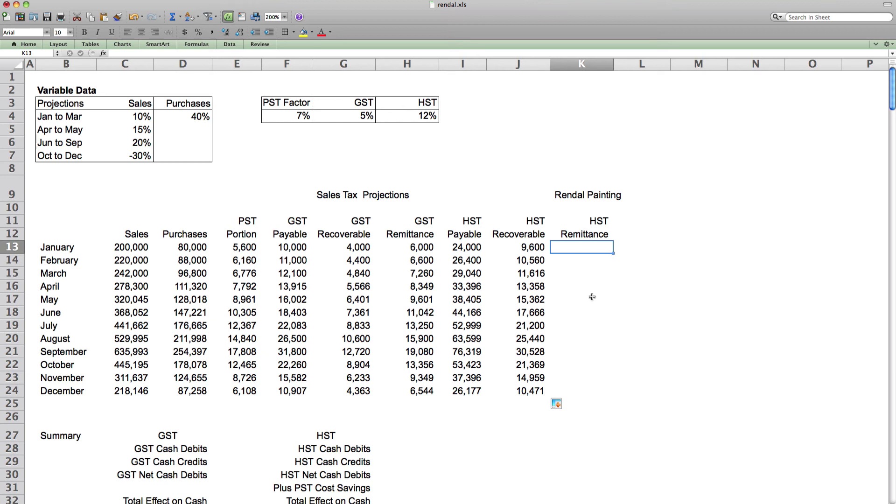
{"action": "type", "text": "="}
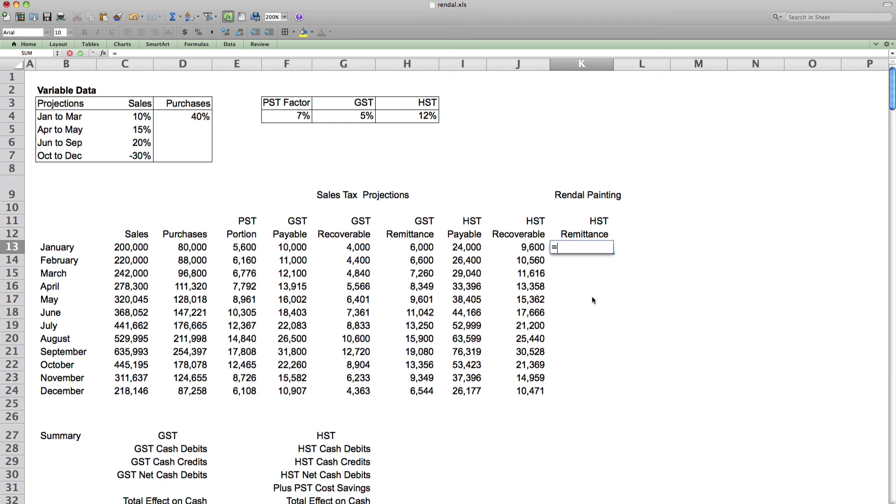
{"action": "left_click", "coordinate": [467, 248]}
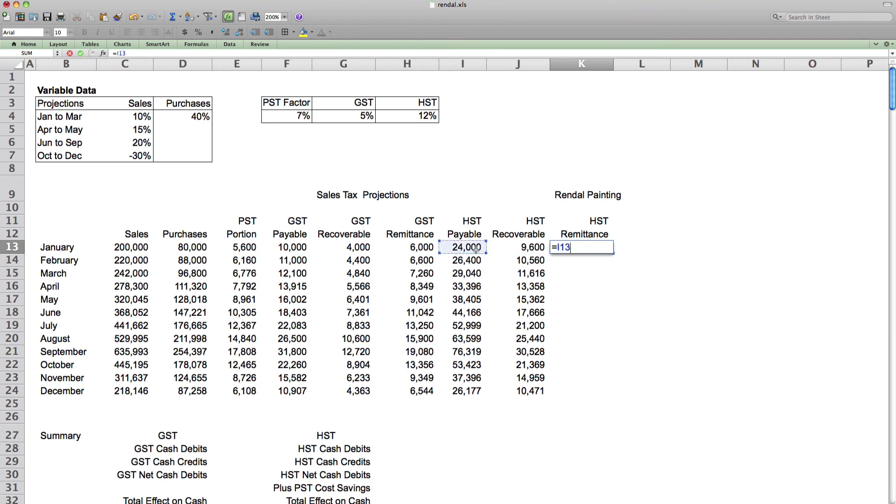
{"action": "type", "text": "-"}
{"action": "left_click", "coordinate": [523, 248]}
{"action": "key", "text": "Return"}
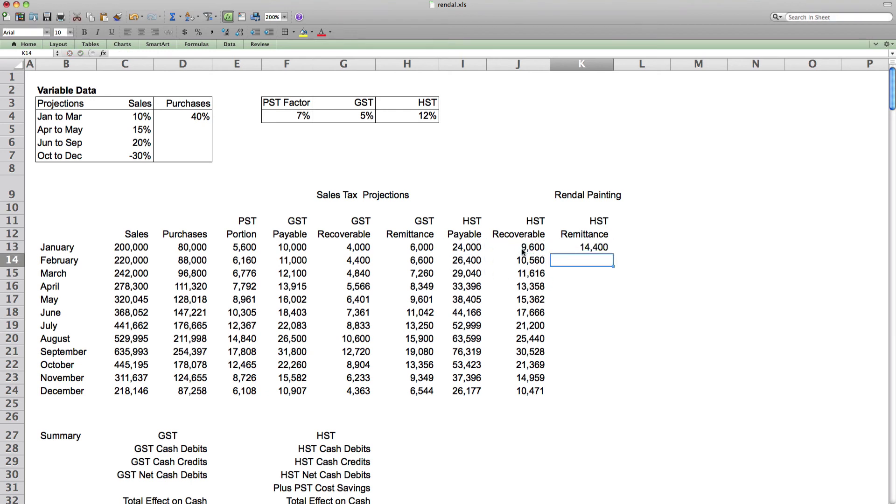
Copy the January HST Remittance formula down through December in K24 and check the February PST Portion and March GST Recoverable formulas.
{"action": "left_click", "coordinate": [585, 250]}
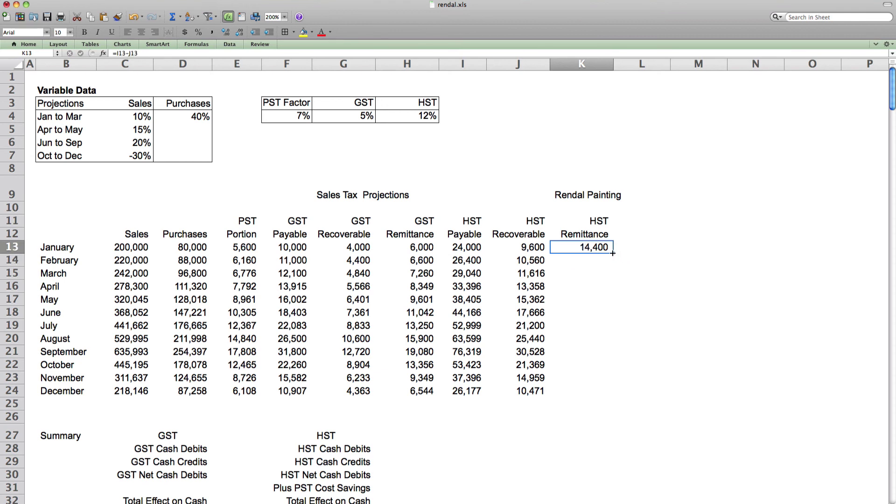
{"action": "left_click_drag", "start_coordinate": [614, 253], "coordinate": [569, 398]}
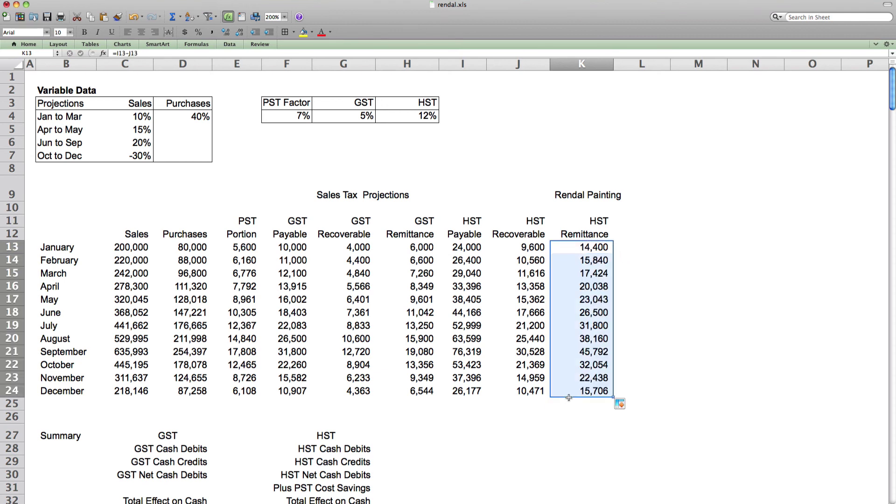
{"action": "left_click", "coordinate": [601, 440]}
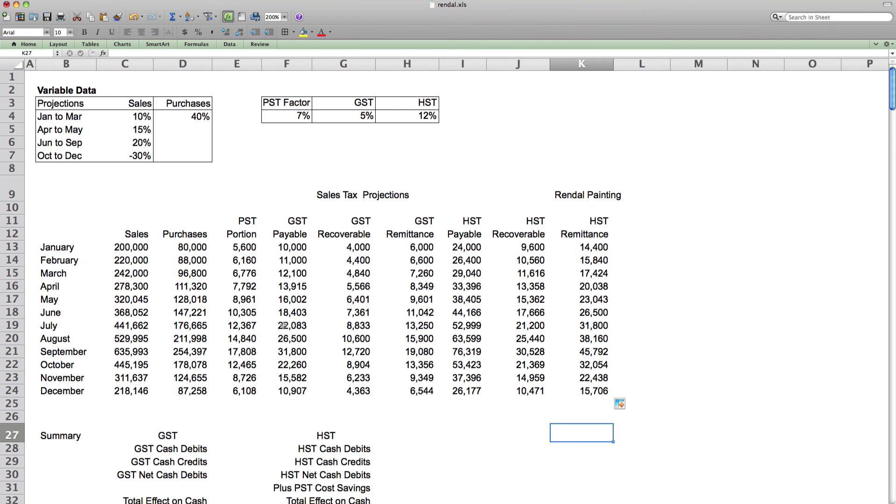
{"action": "left_click", "coordinate": [239, 260]}
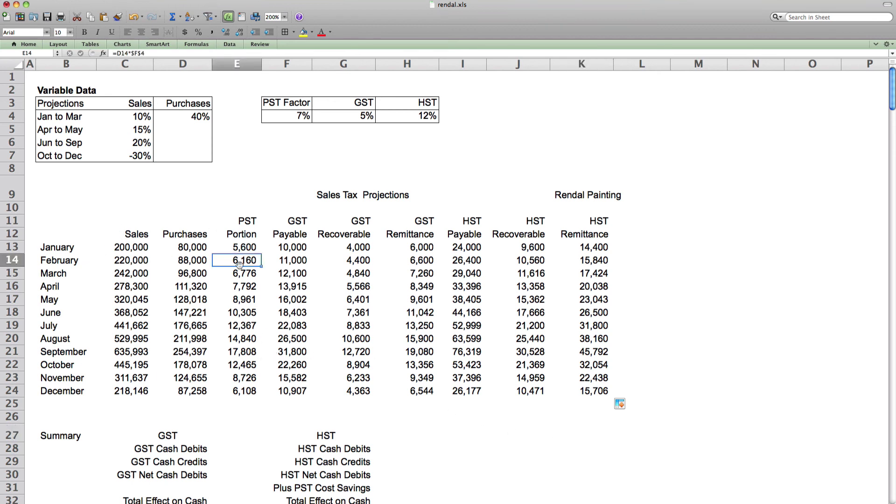
{"action": "left_click", "coordinate": [357, 273]}
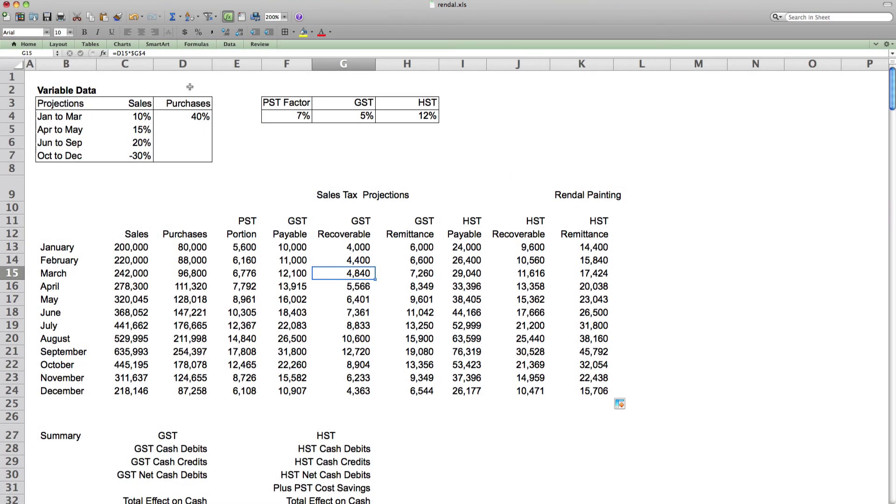